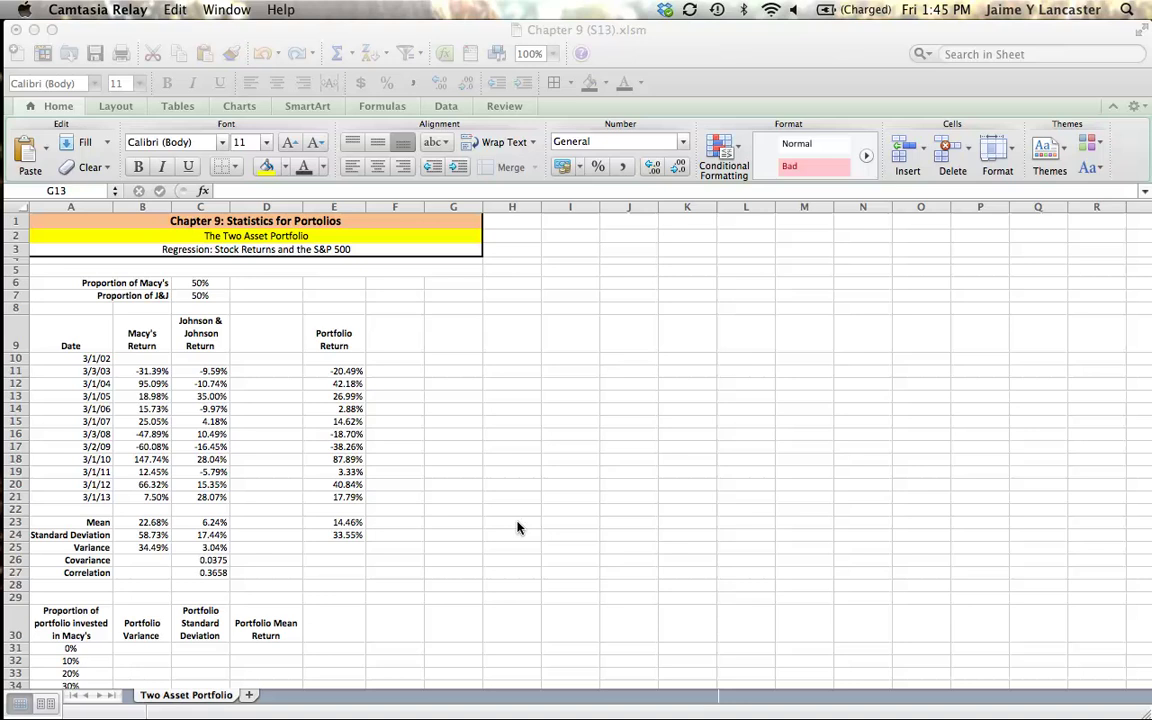
Review the mean, standard deviation and yearly return formulas in the Portfolio Return column
click(343, 523)
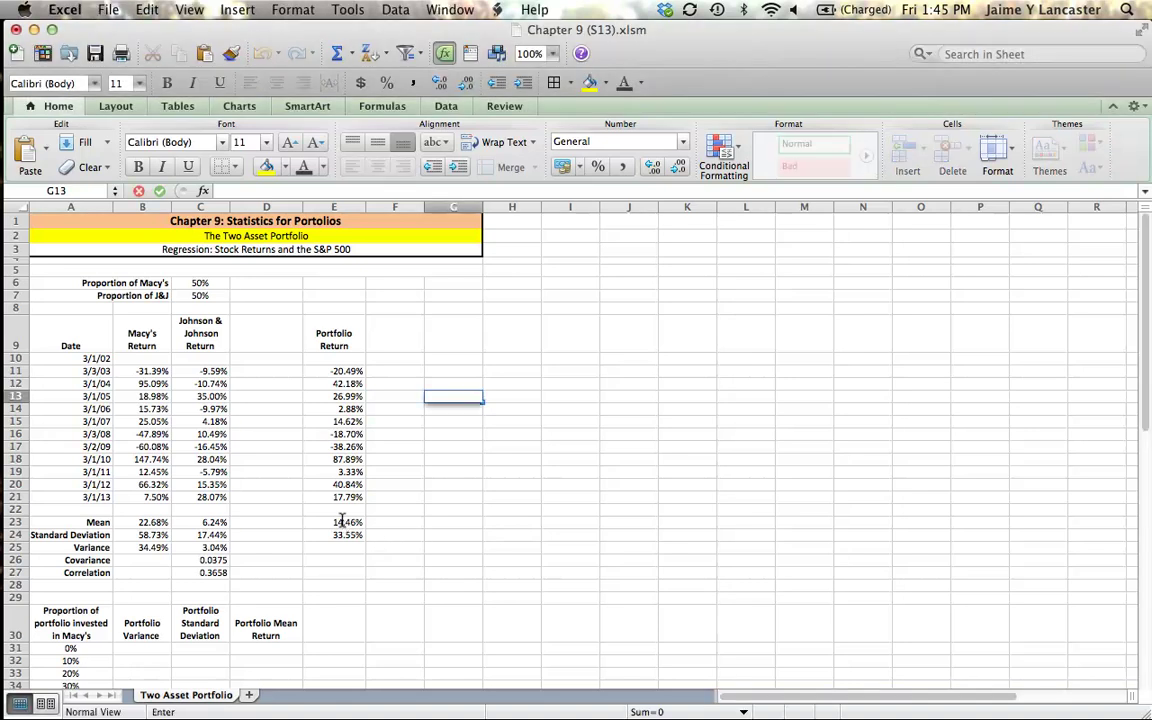
click(343, 523)
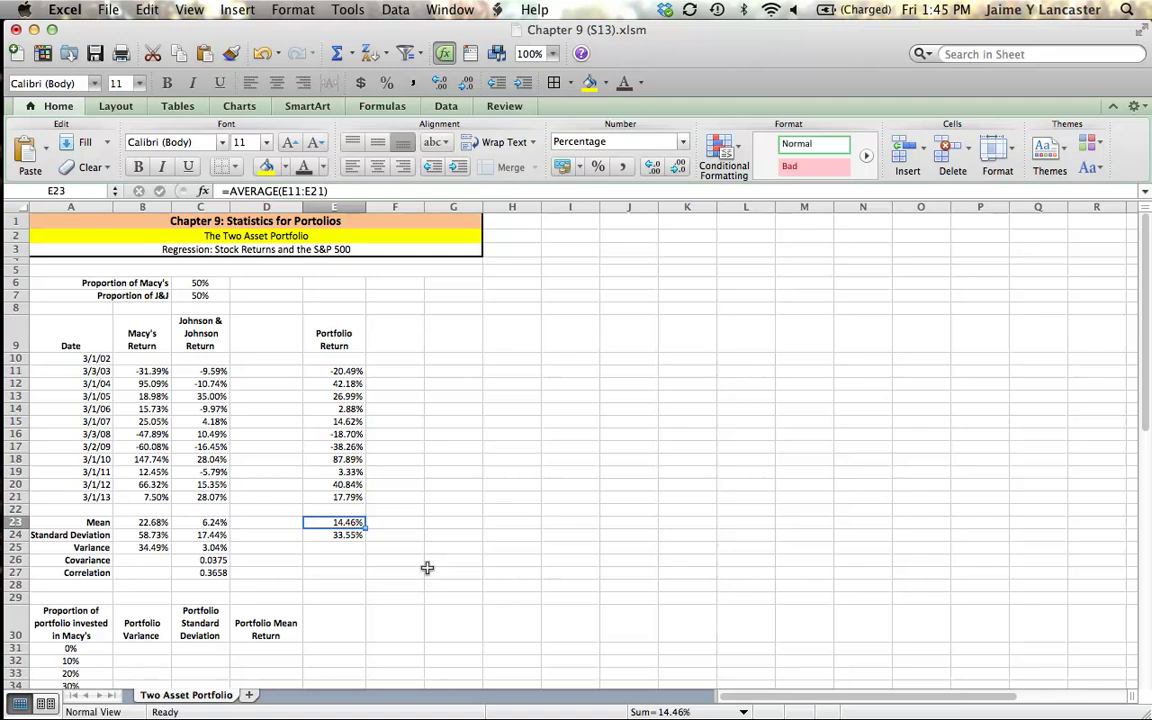
click(335, 535)
double_click(335, 535)
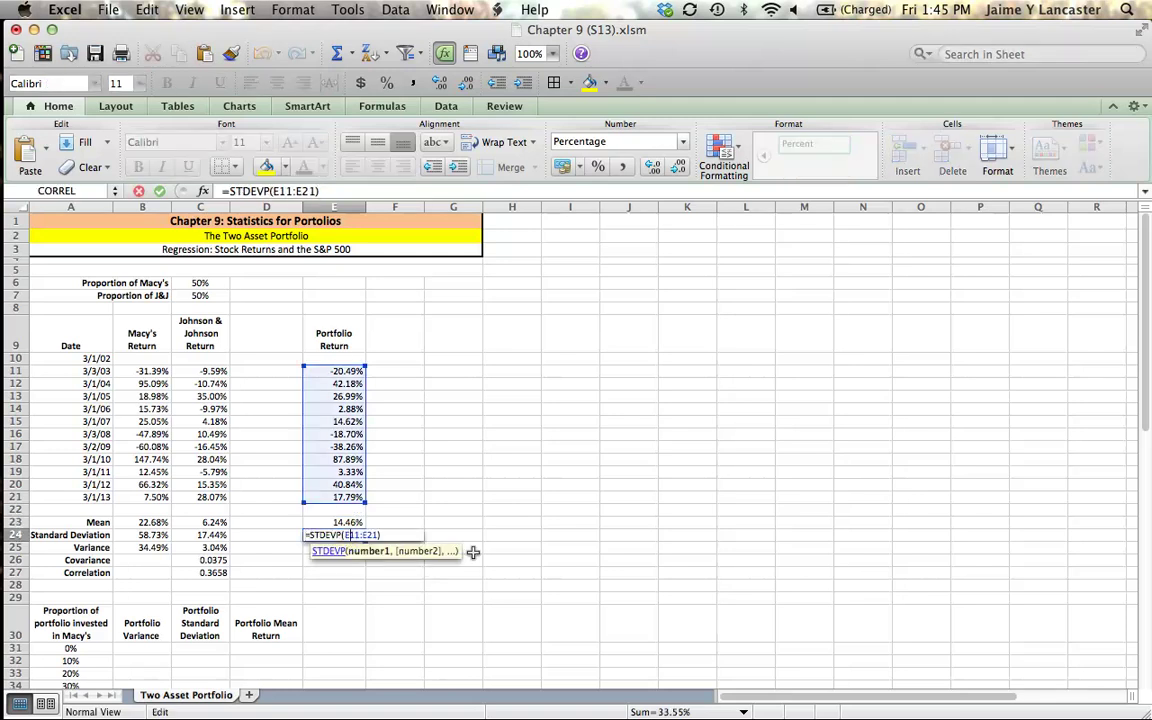
key(Return)
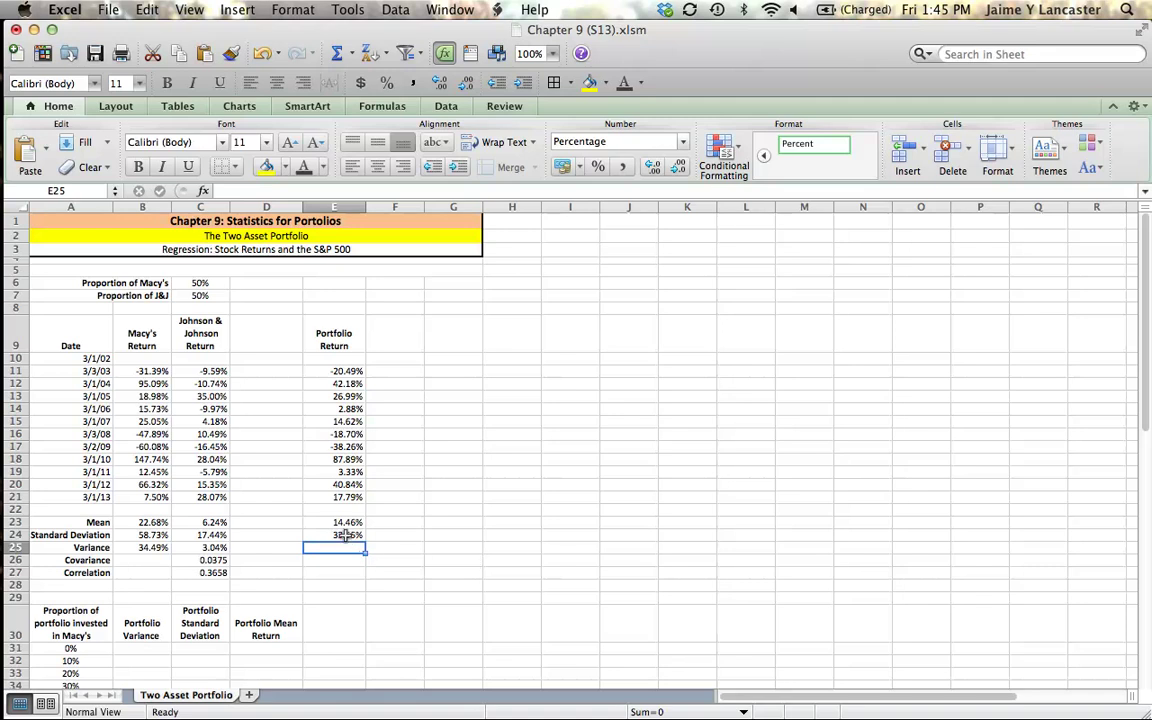
click(355, 459)
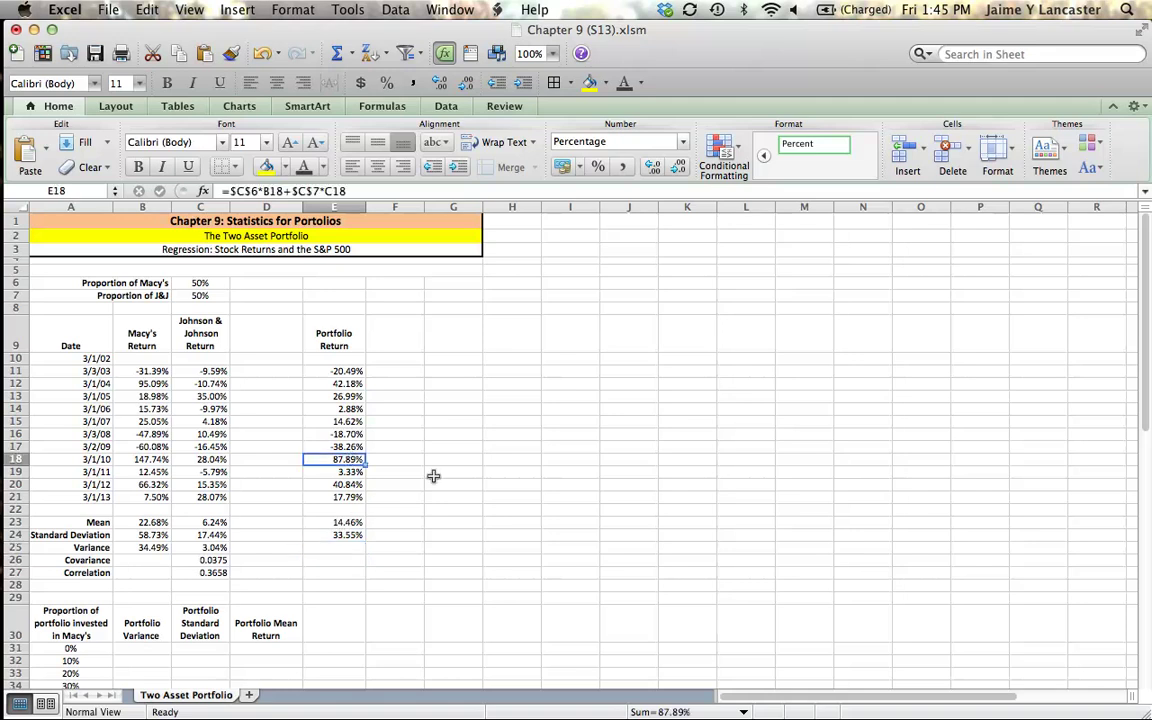
click(347, 371)
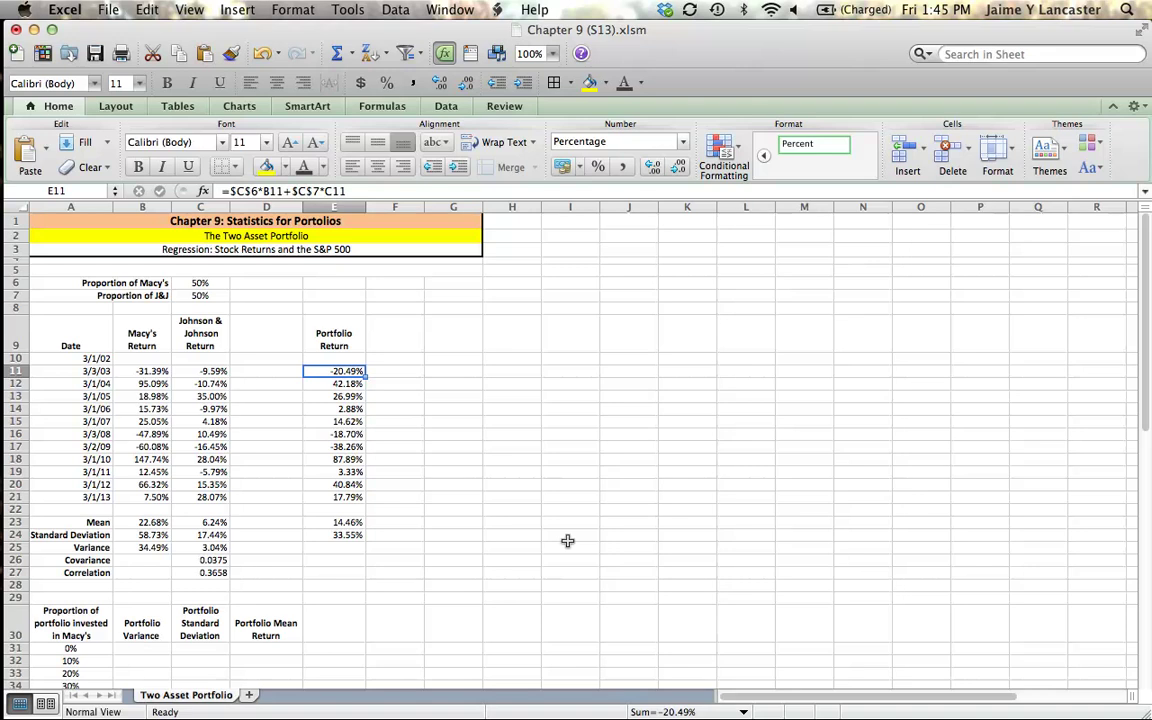
Examine the Macy's proportions in A31:A41 and the portfolio variance, standard deviation and mean return headings beside them
scroll(567, 541, down, 5)
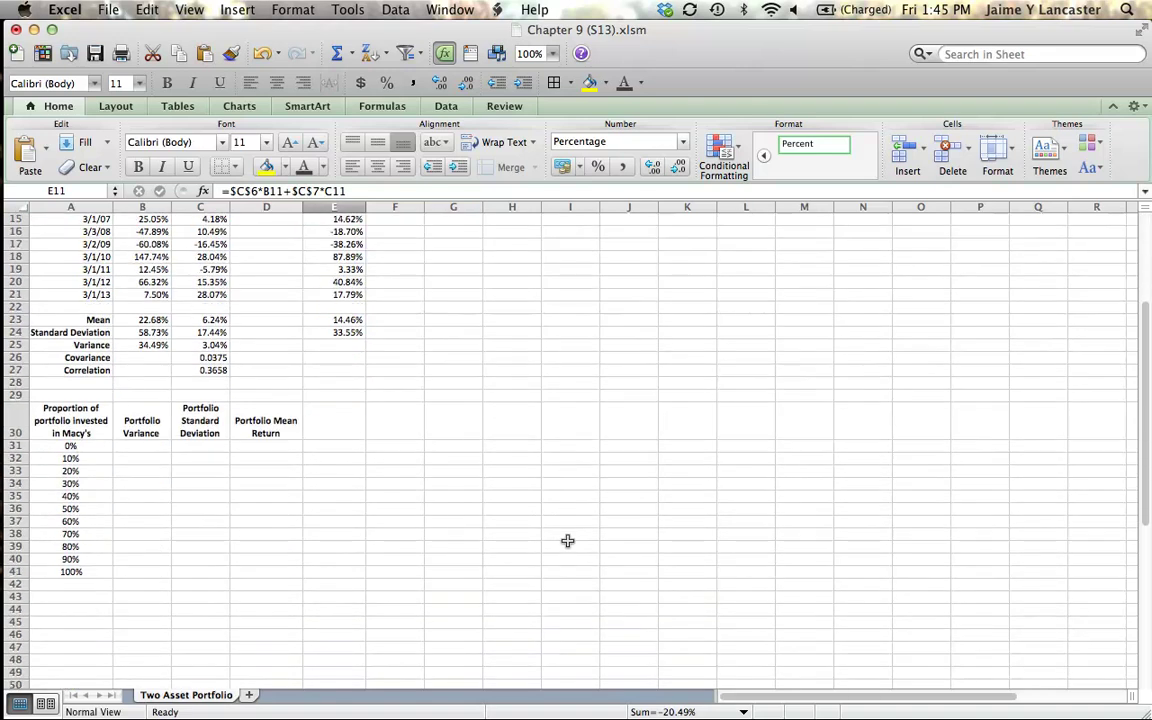
click(80, 415)
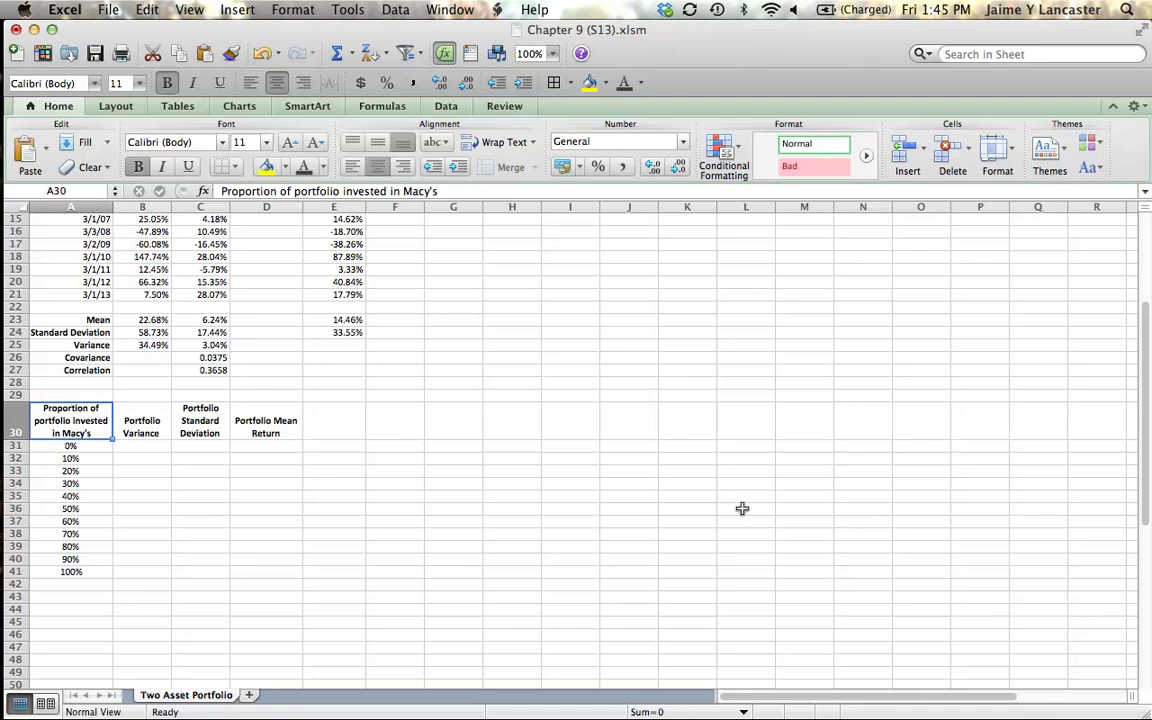
click(55, 450)
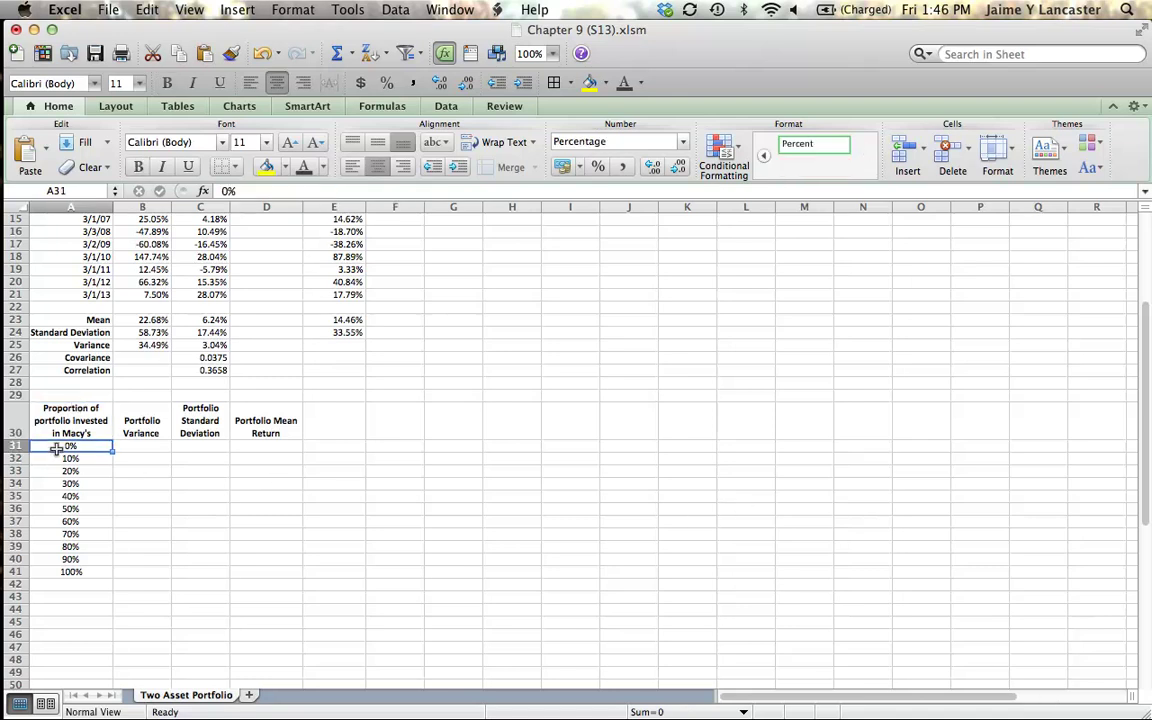
click(70, 571)
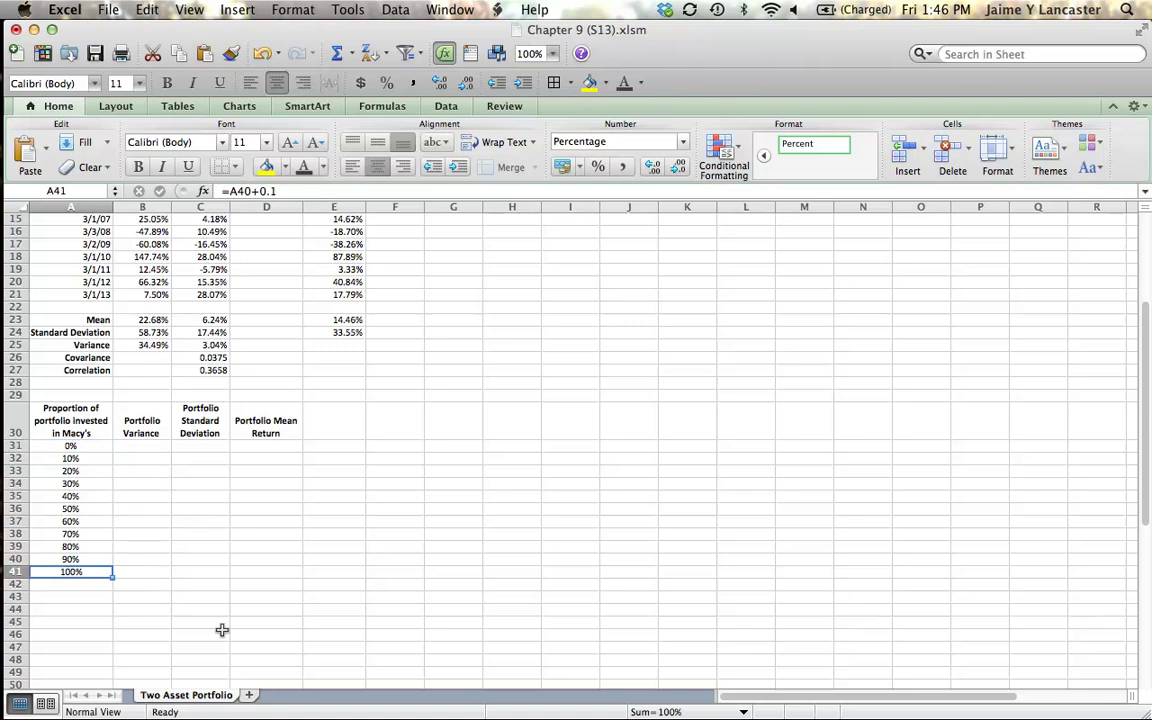
click(140, 428)
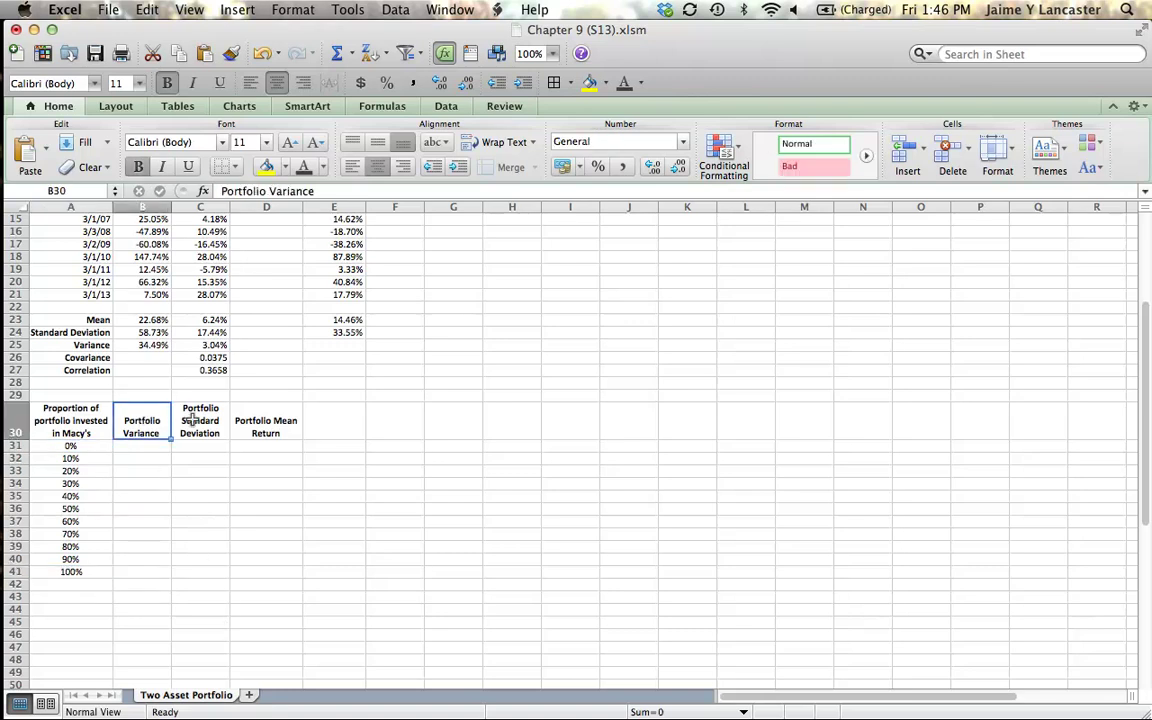
click(193, 422)
click(263, 422)
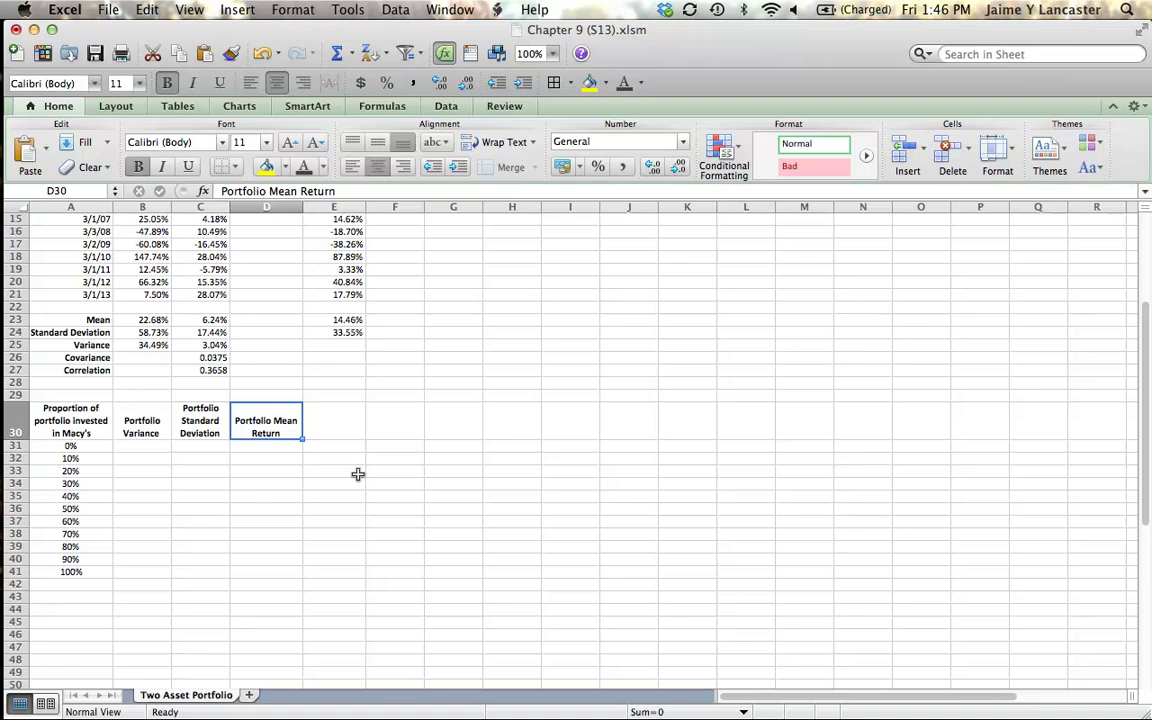
Start the portfolio variance formula in B31 with the Macy's term =A31^2*$B$25, using an absolute reference for the variance
click(148, 449)
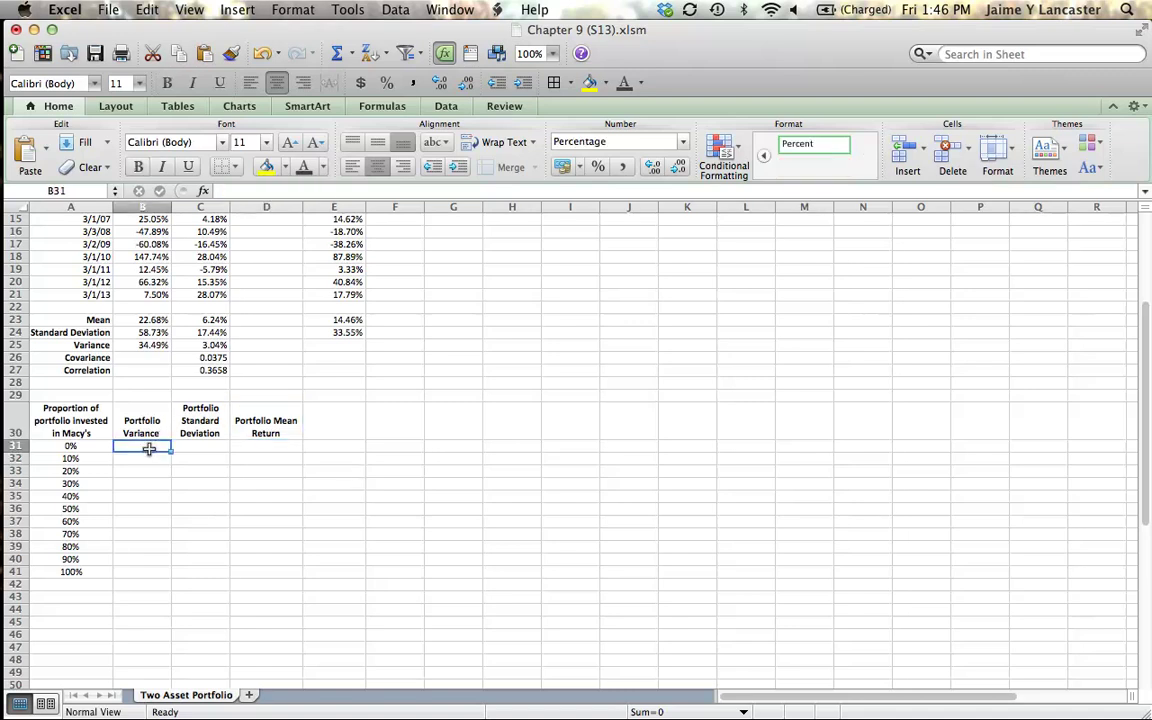
text(=)
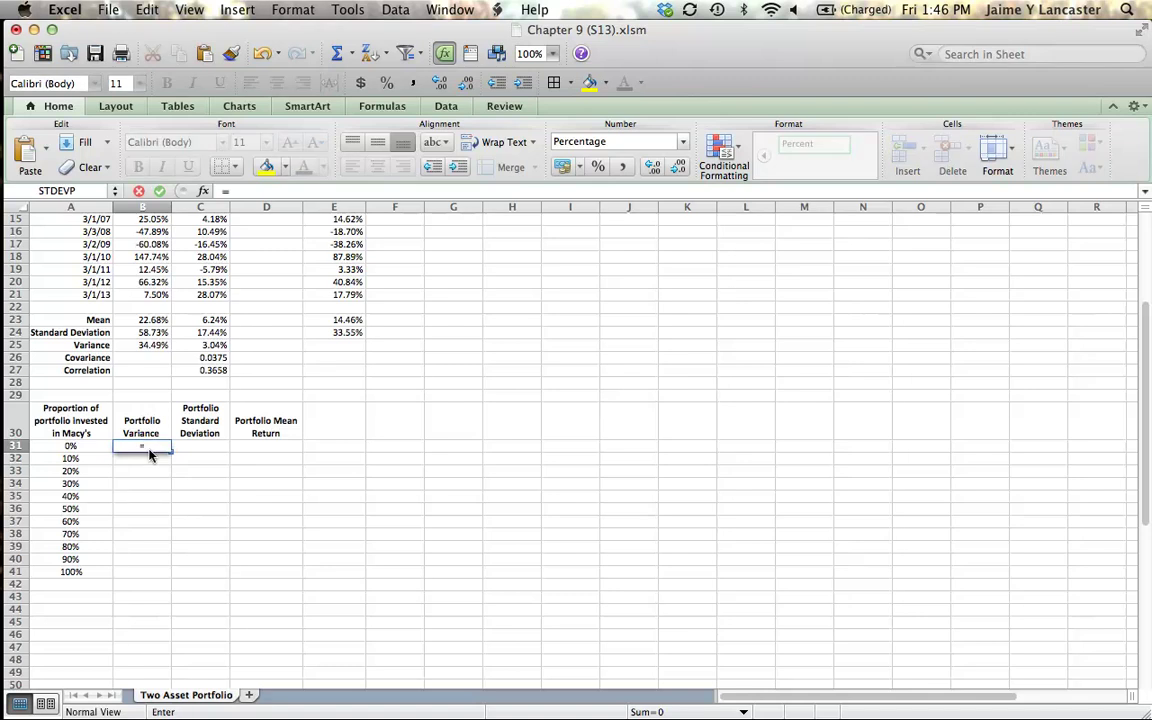
click(257, 441)
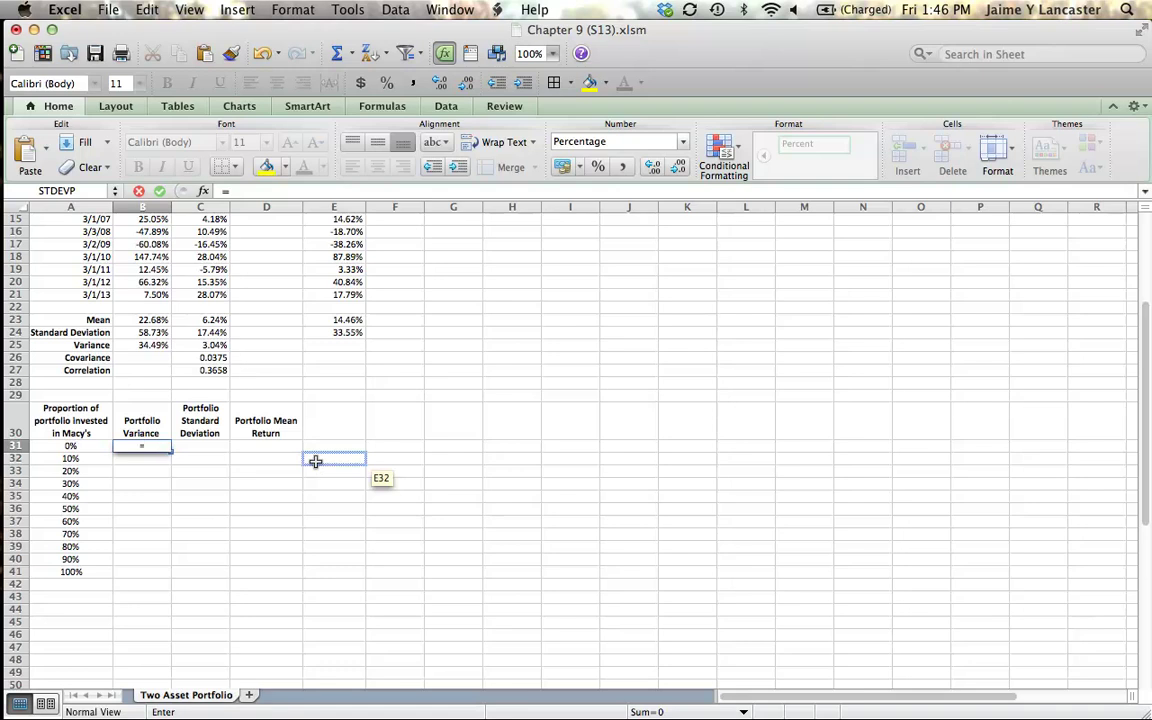
text(()
key(BackSpace)
click(137, 456)
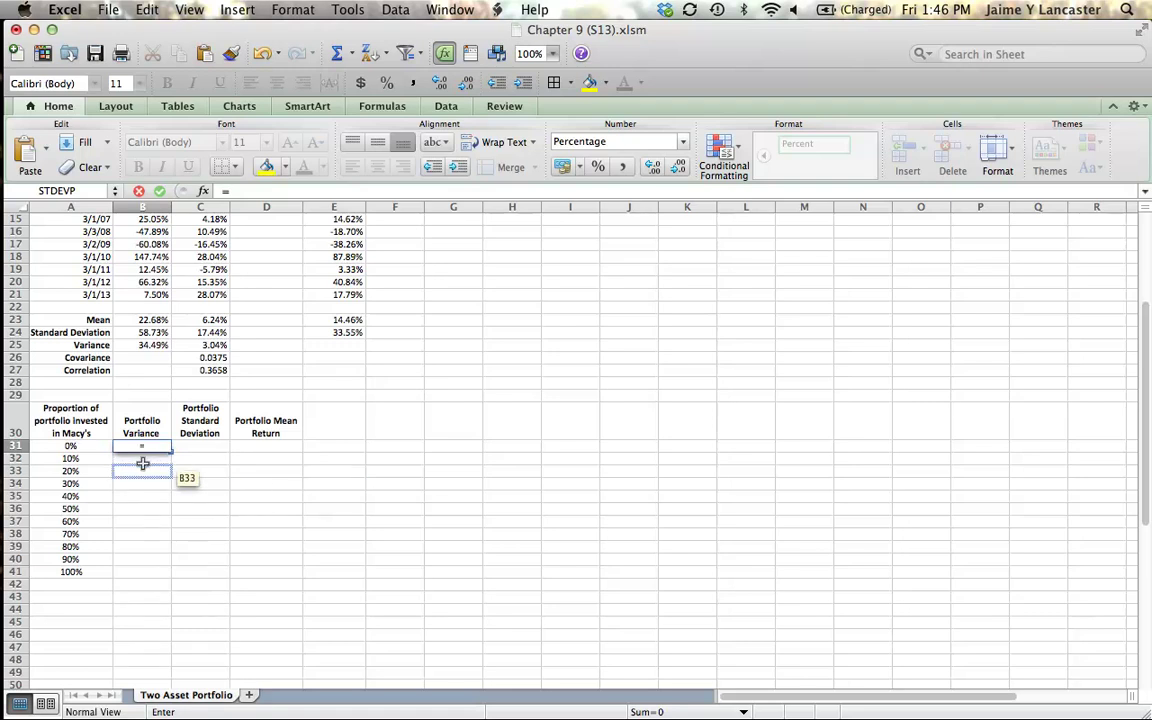
click(88, 448)
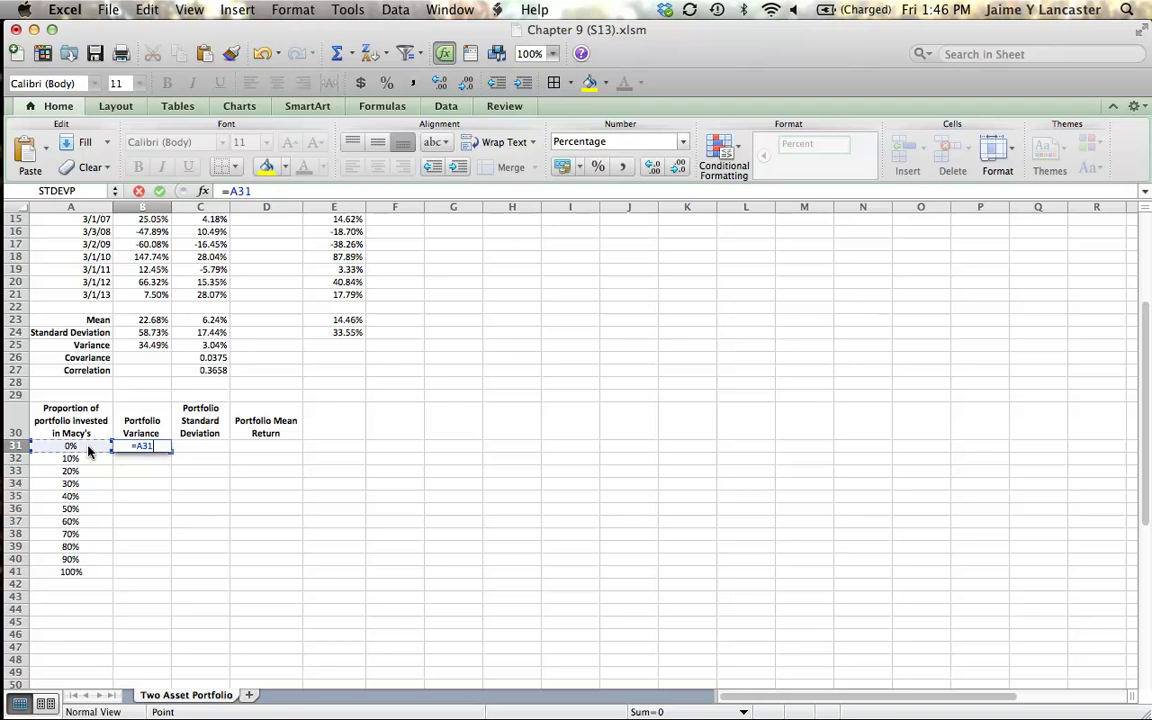
text(^)
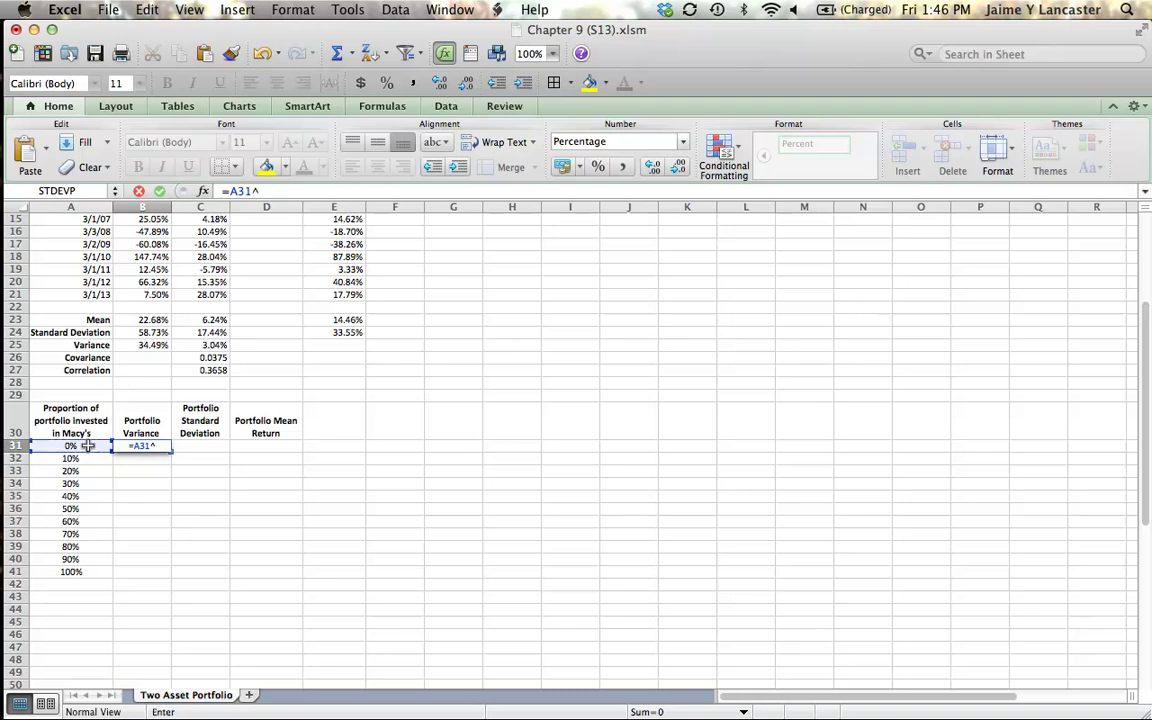
text(2*)
click(150, 348)
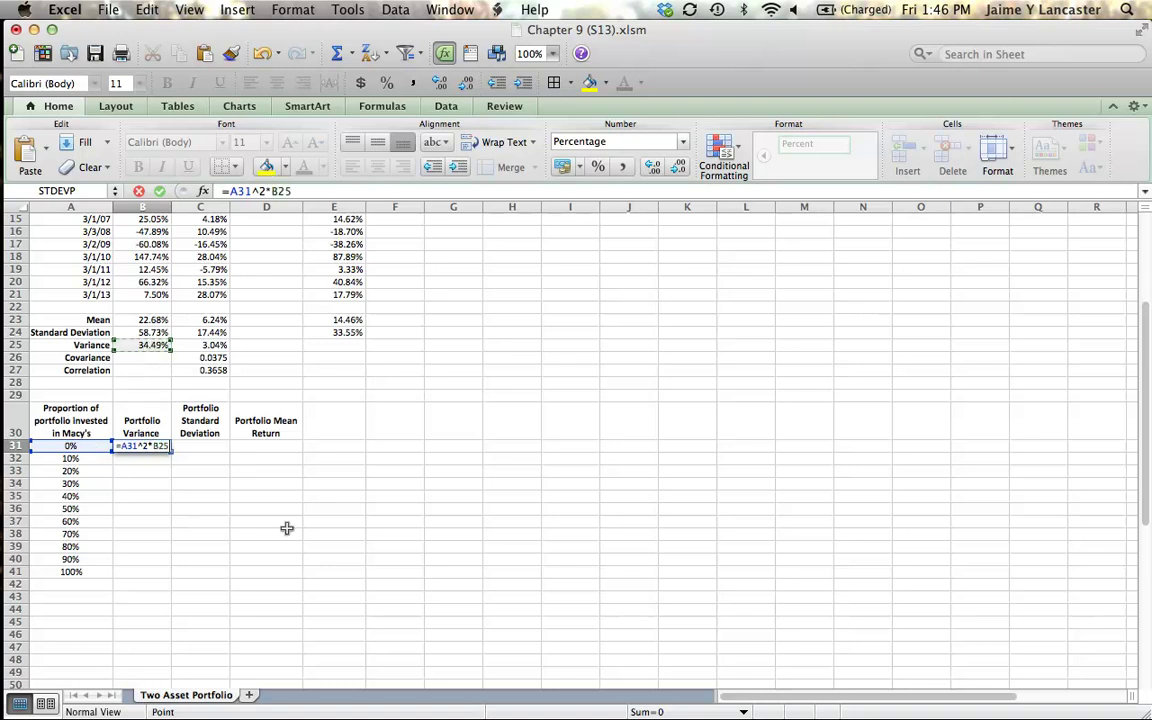
key(super+t)
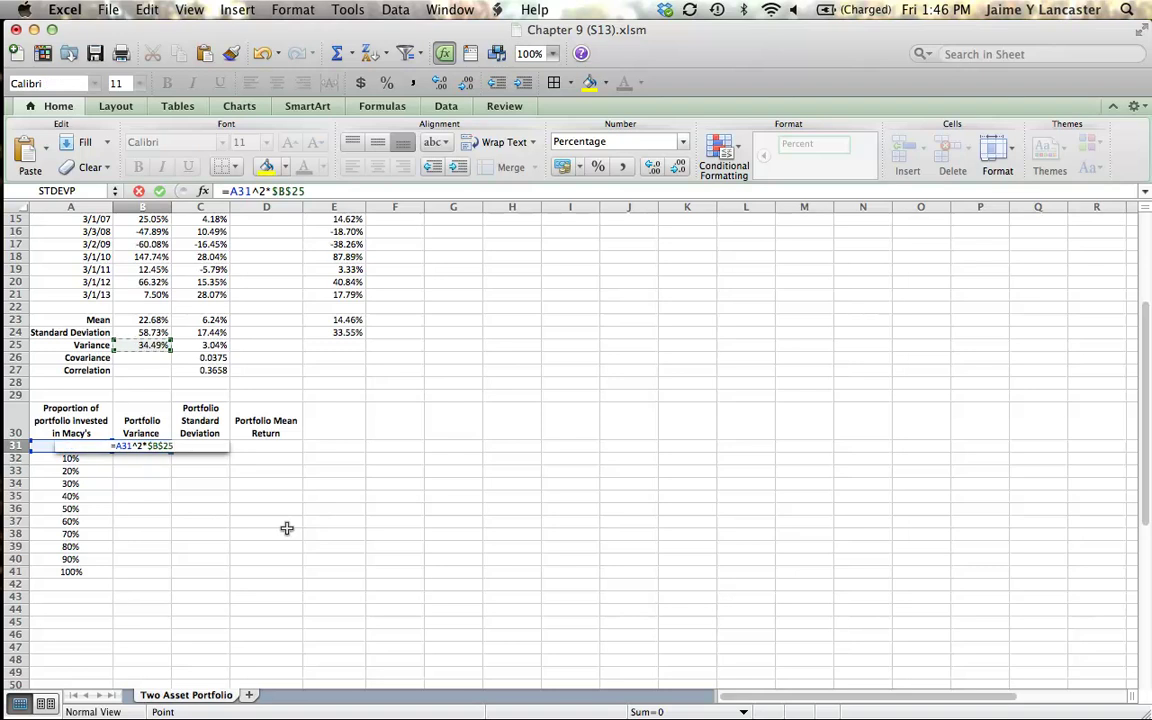
Add the Johnson & Johnson term +(1-A31)^2*$C$25 to the B31 formula, with an absolute variance reference
text(+)
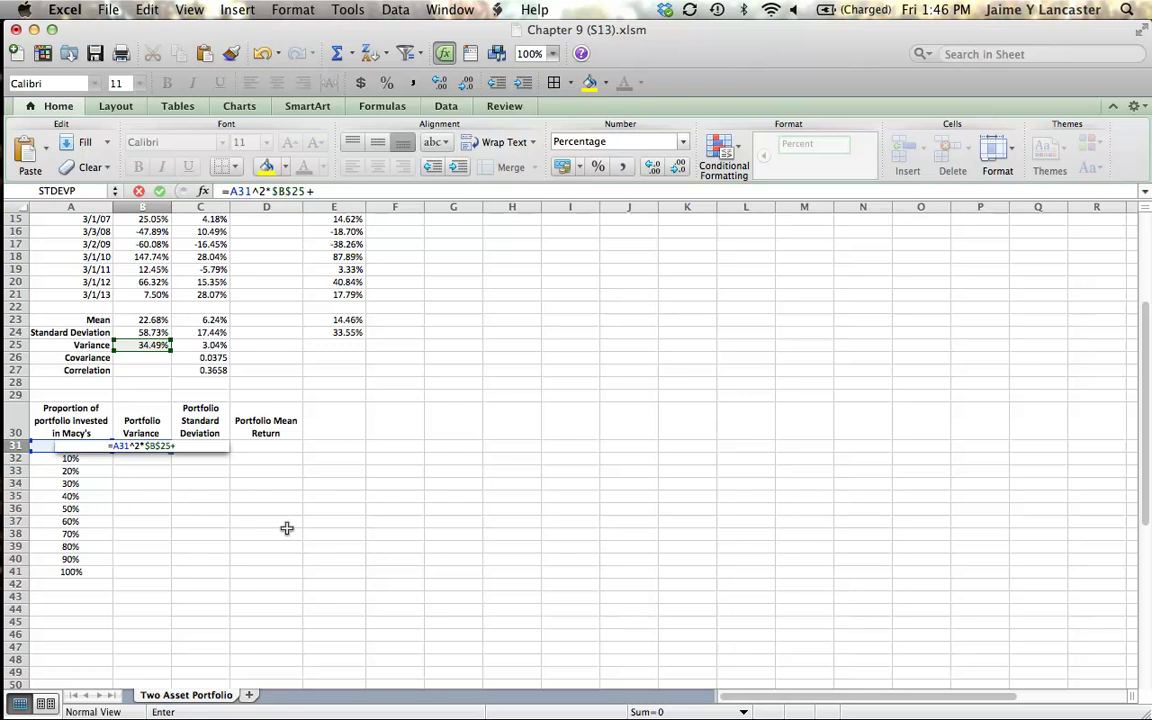
text(()
text(1-A31)
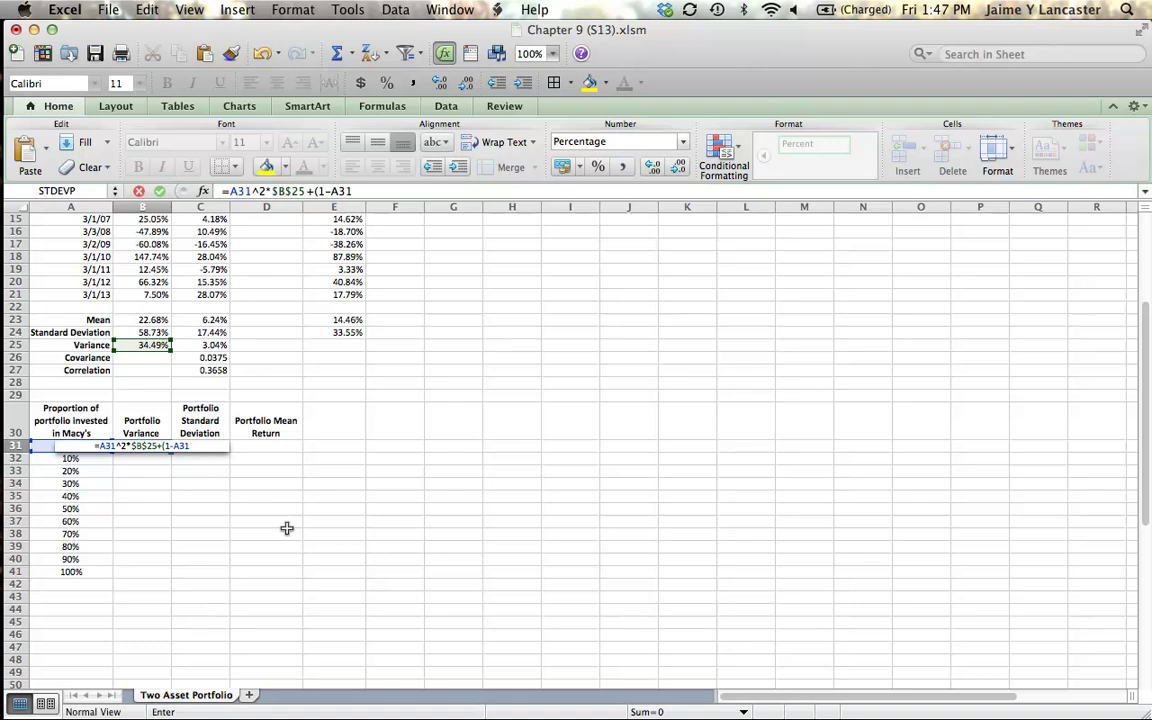
text())
text(^2)
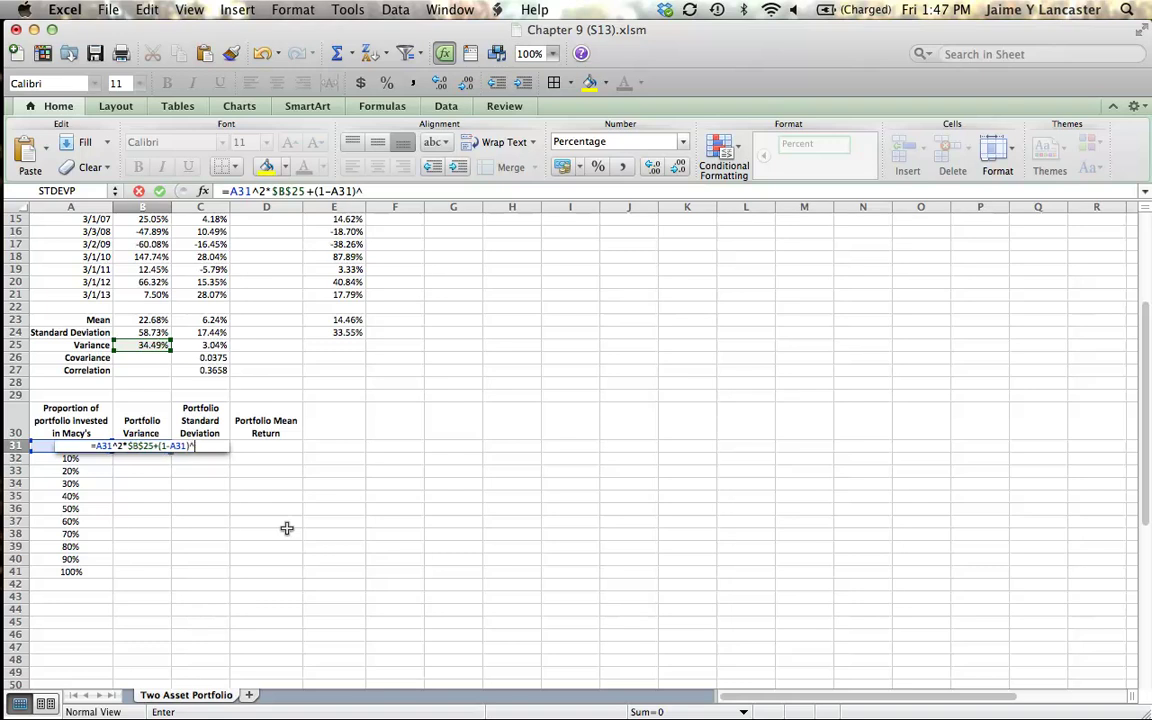
text(*)
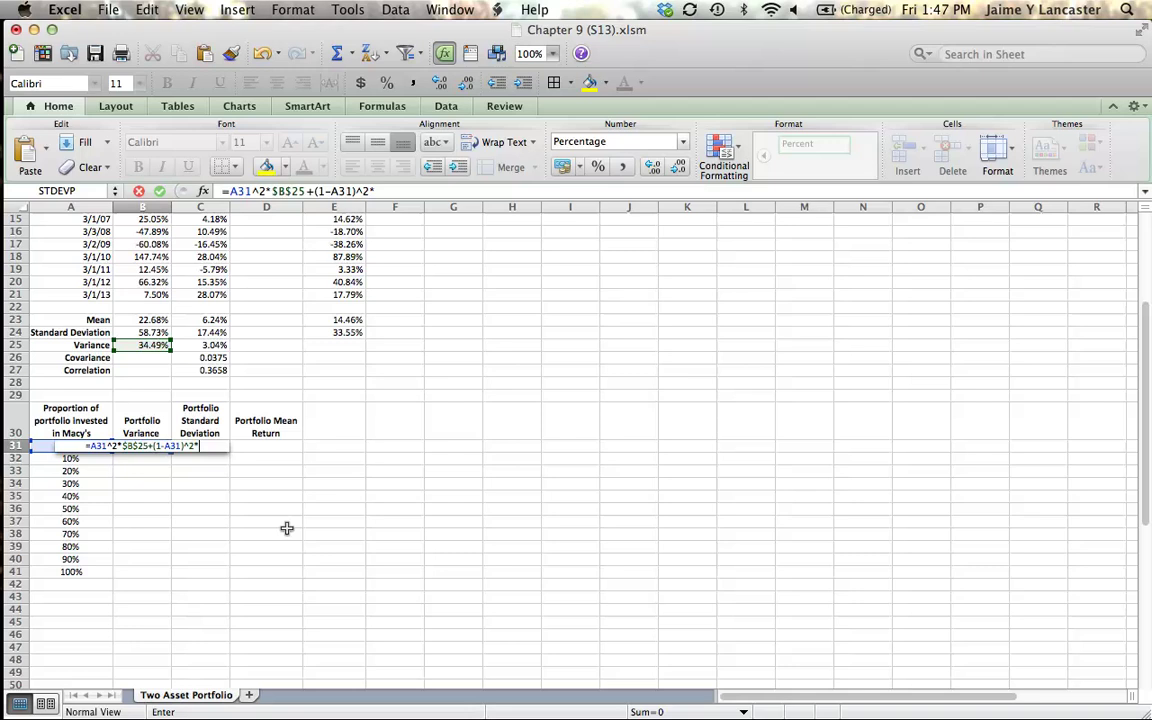
click(206, 345)
key(super+t)
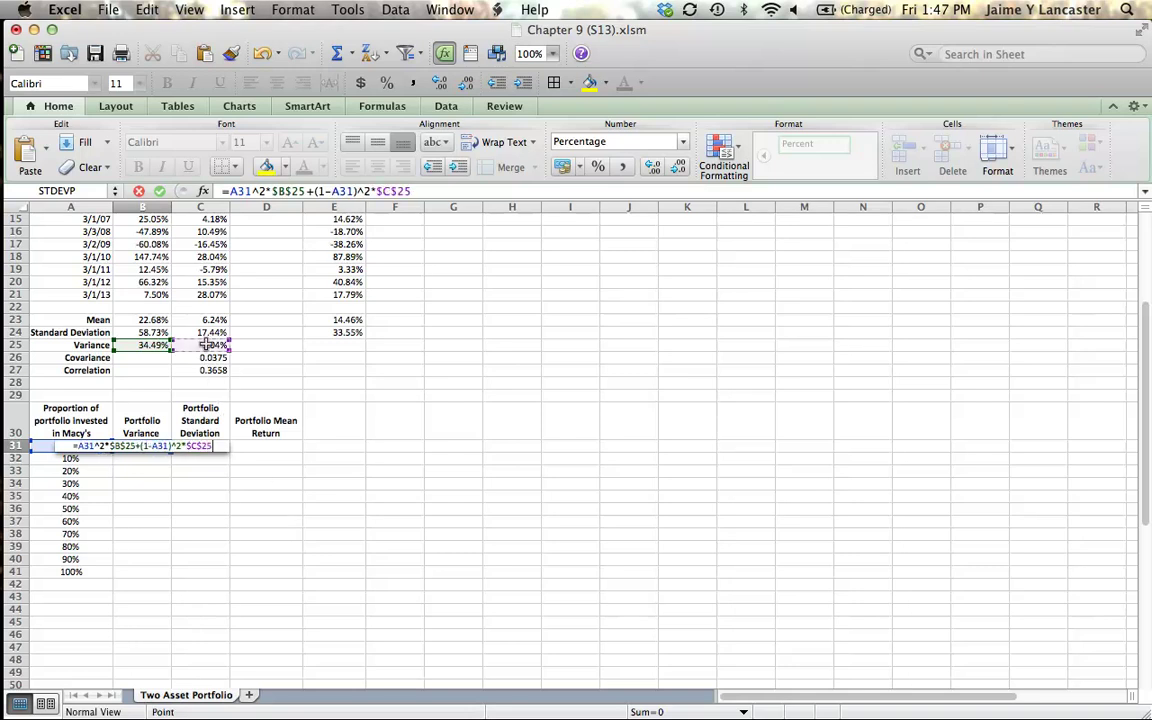
Complete the B31 formula with the covariance term +2*A31*(1-A31)*C26 and enter it
text(+)
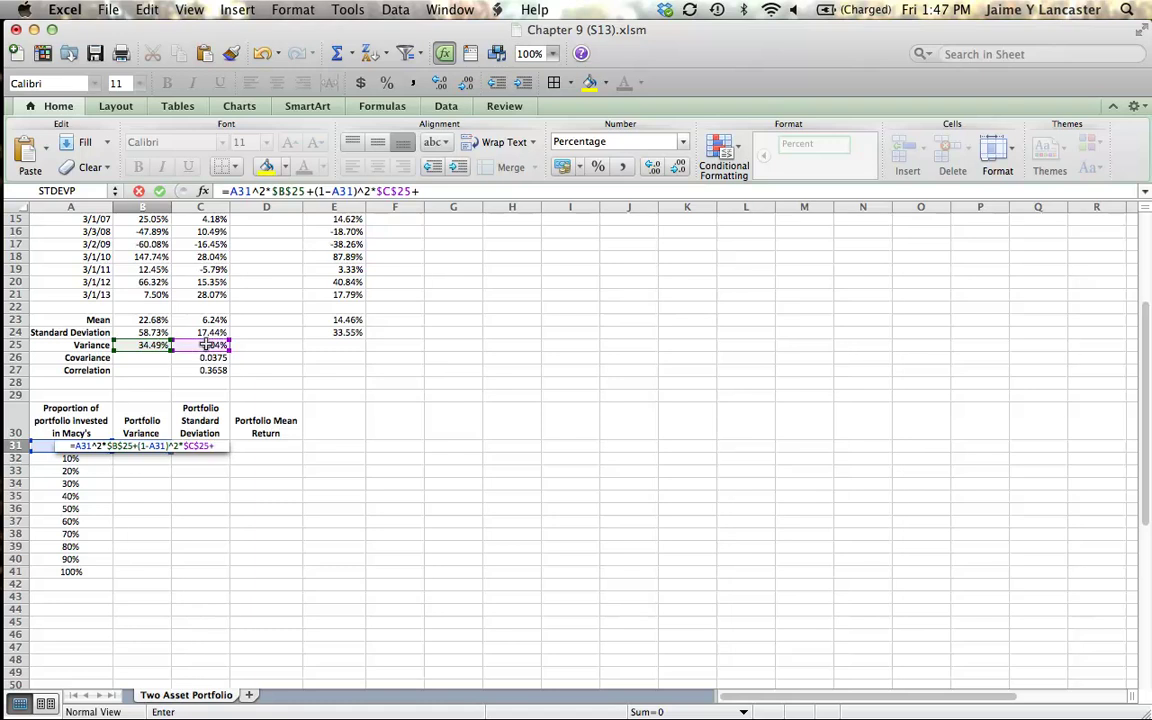
text(2*)
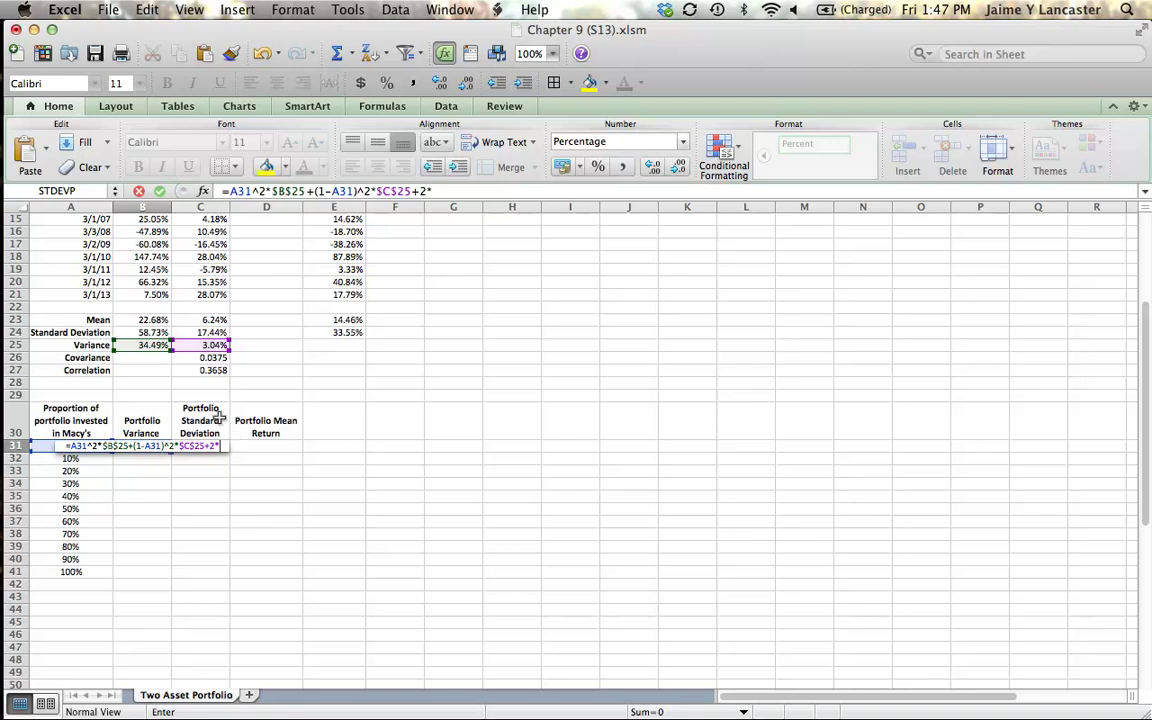
click(40, 446)
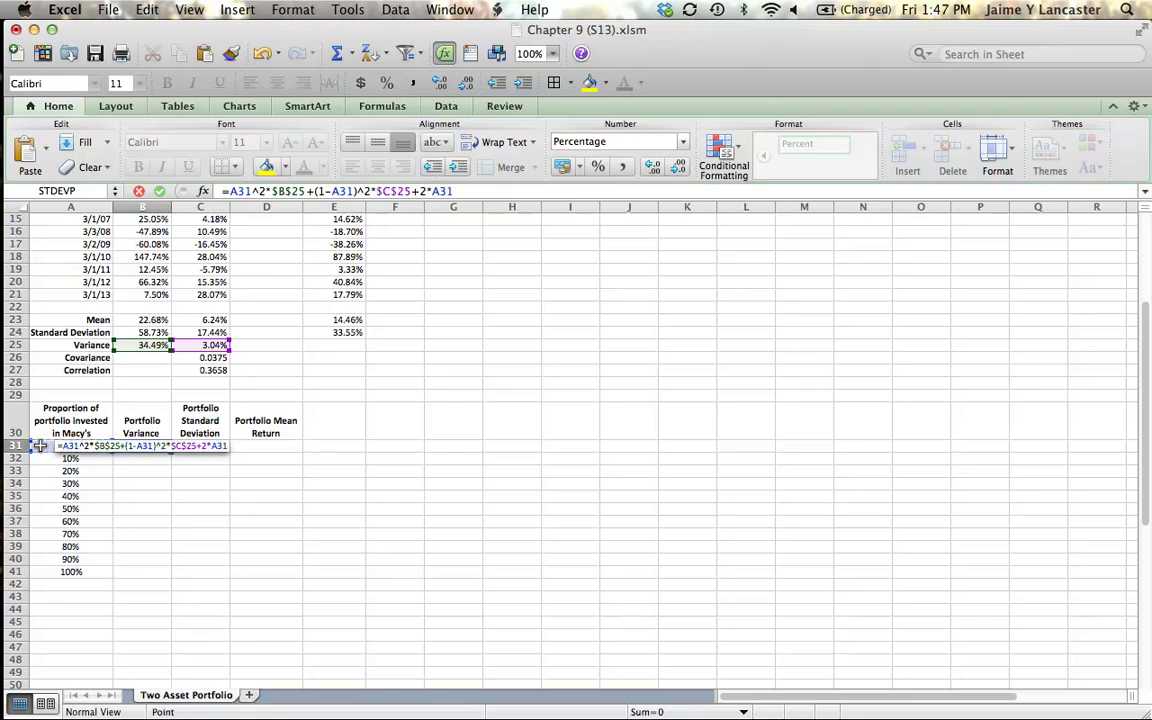
text(*)
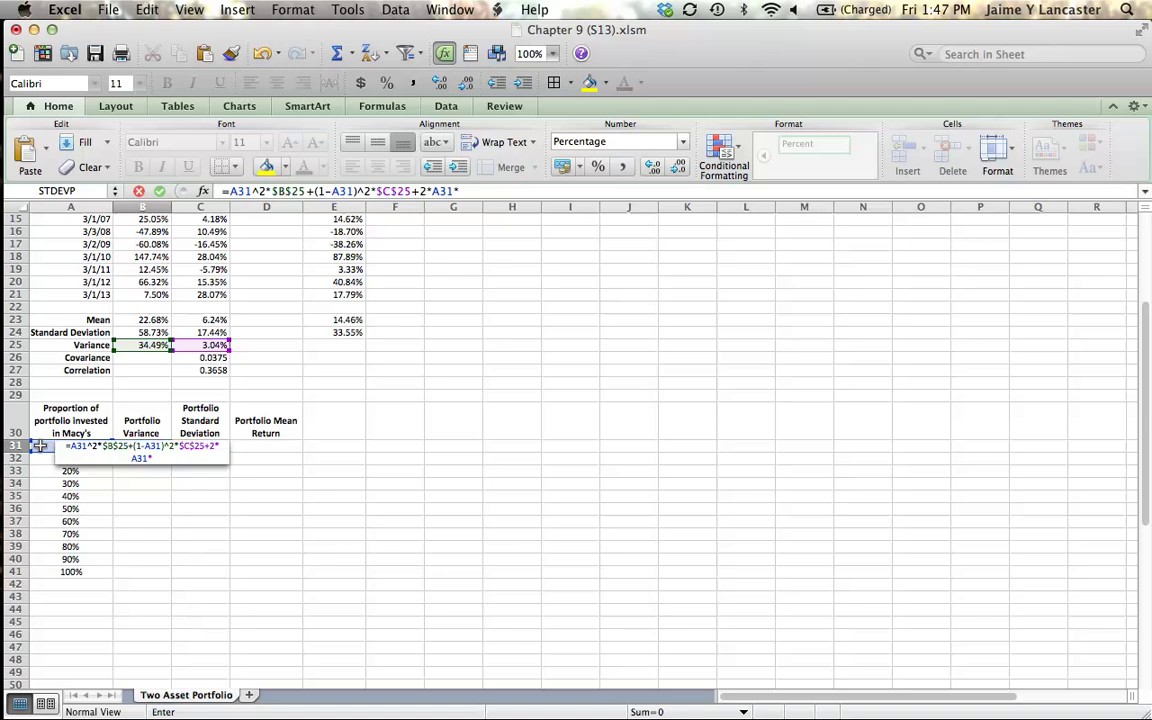
text((1-A31)*)
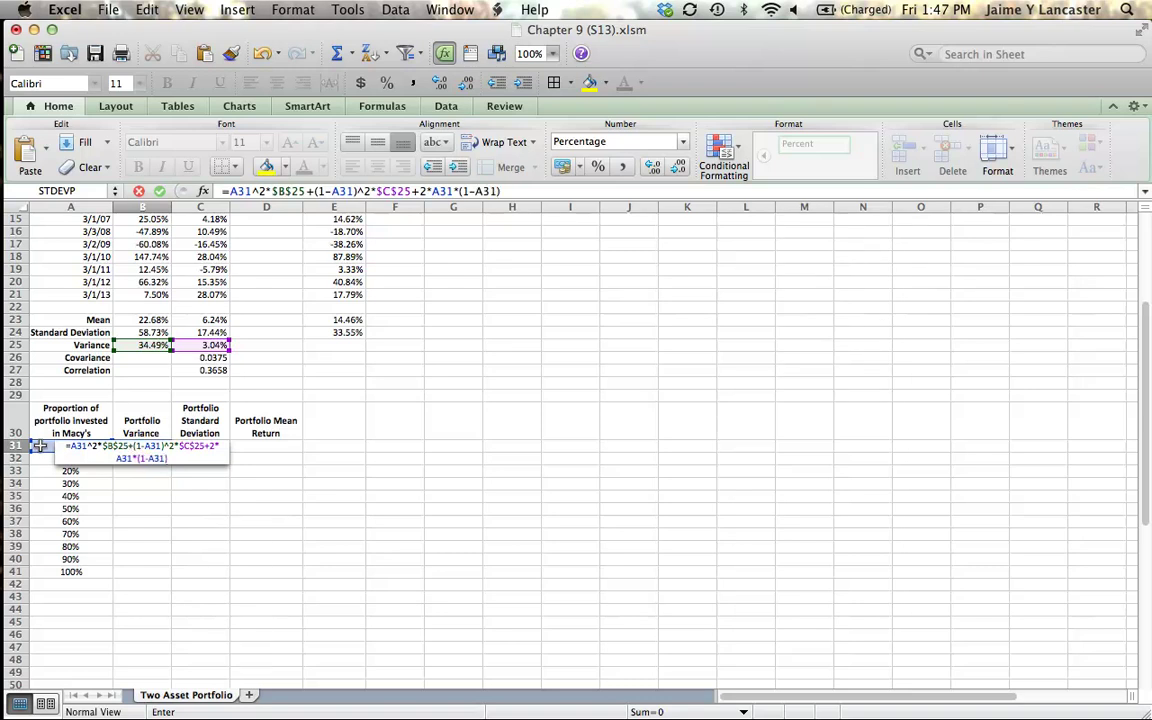
click(207, 357)
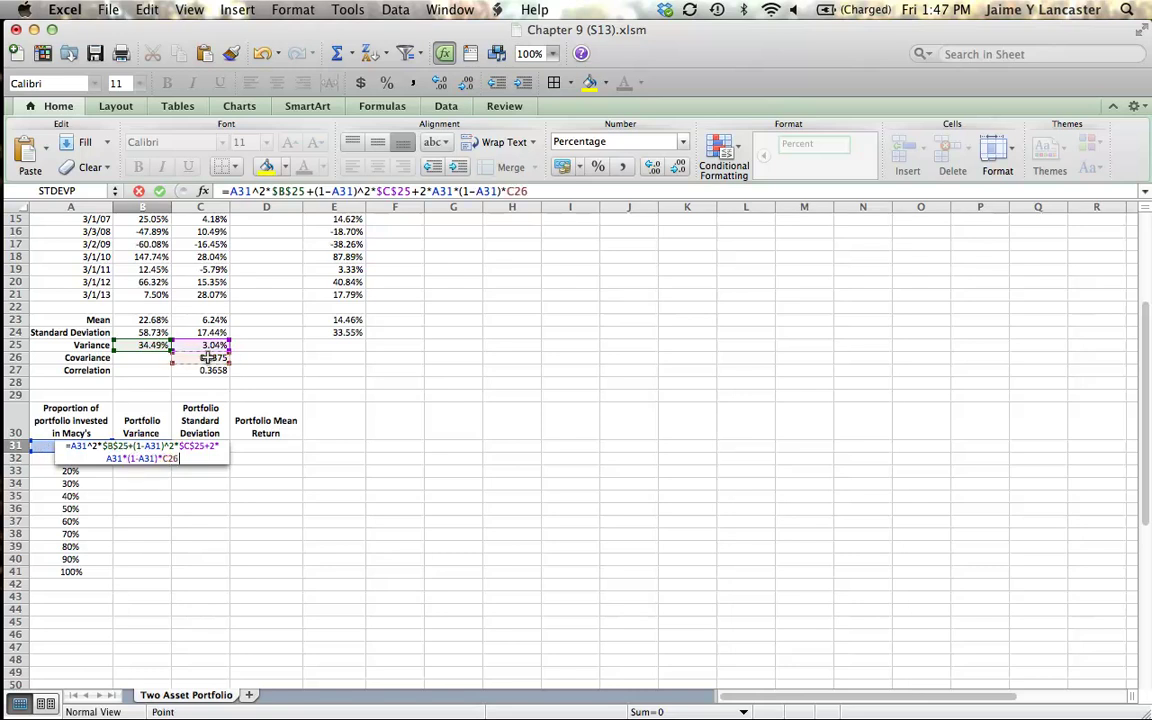
key(Return)
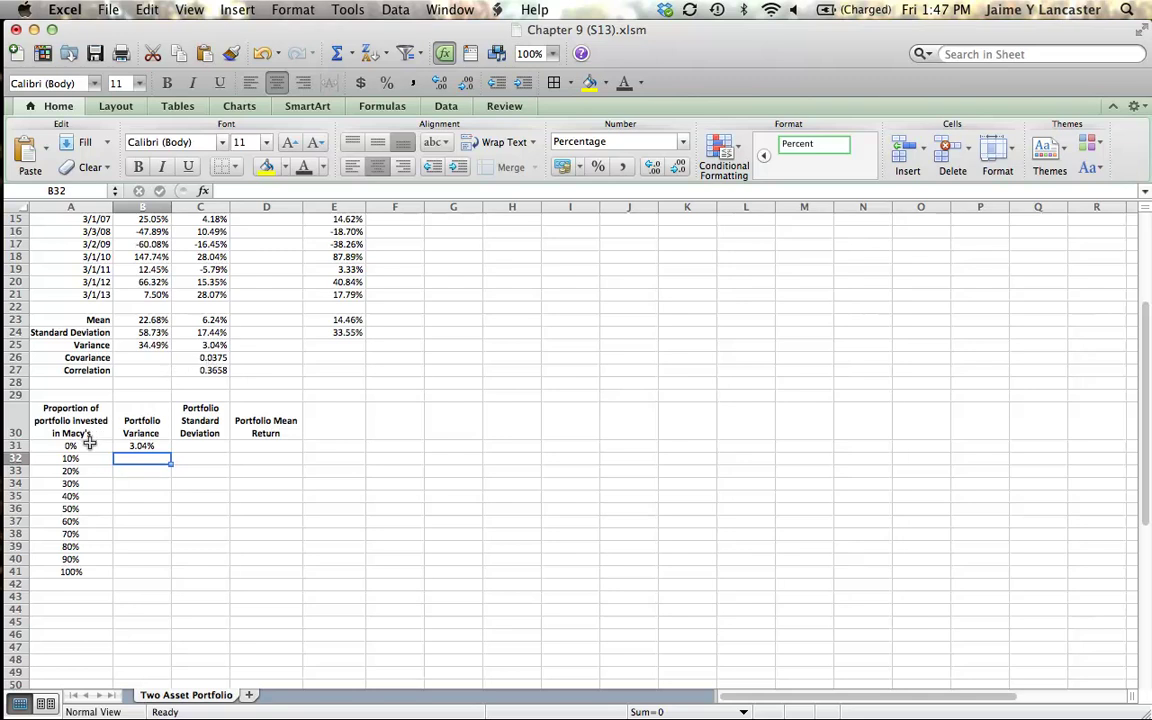
Compare the portfolio variance in B31 with the Johnson & Johnson variance in C25
click(142, 446)
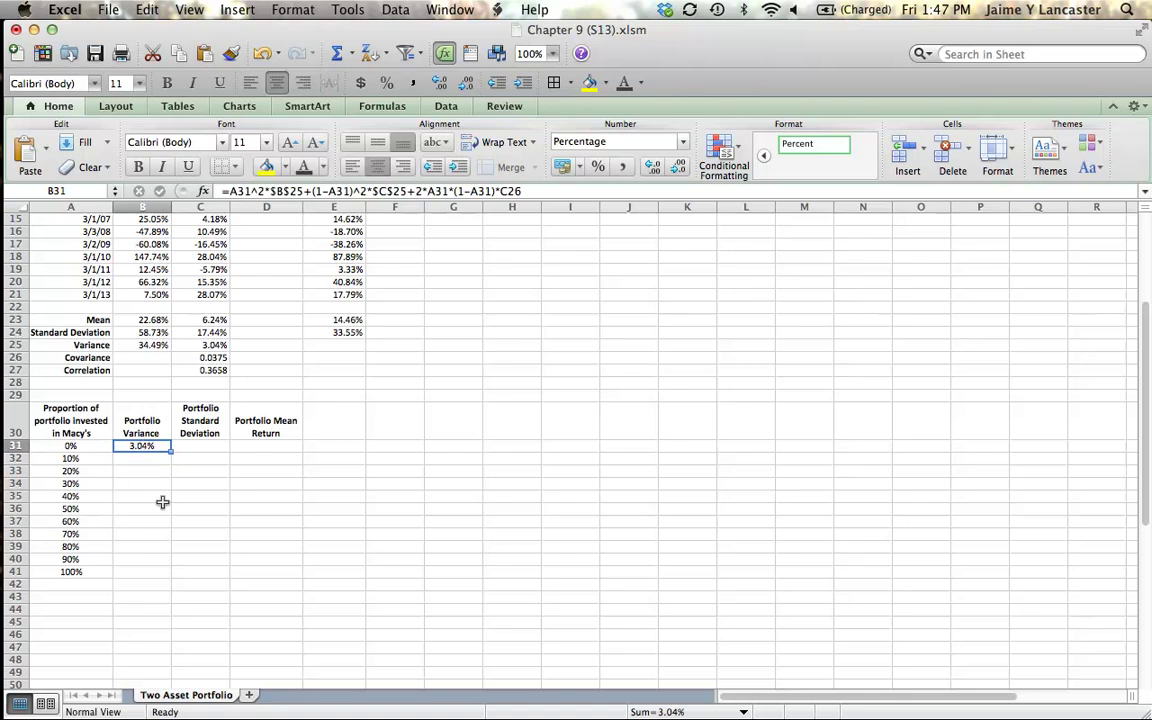
click(218, 347)
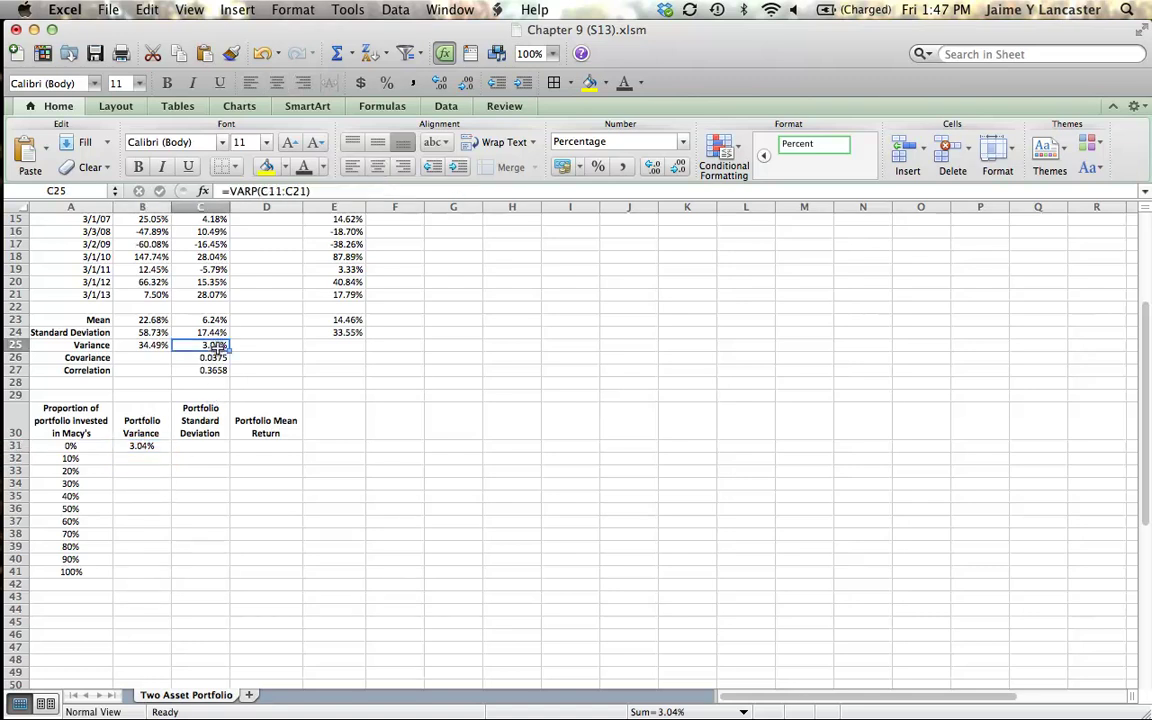
click(145, 447)
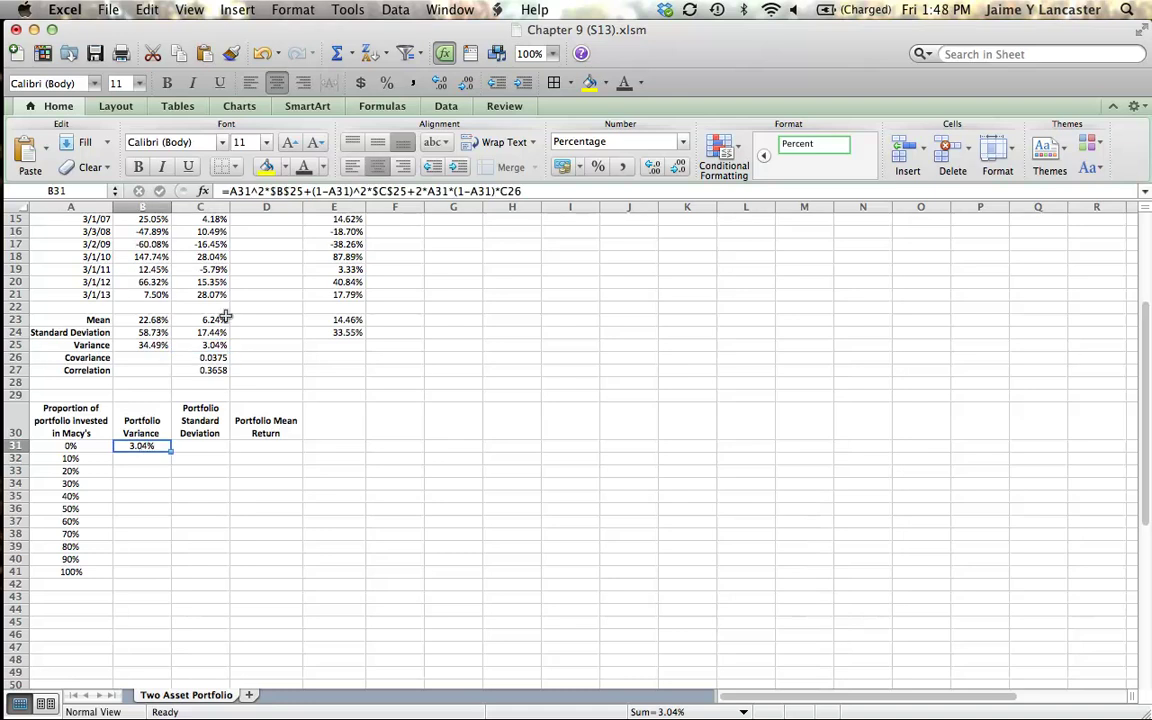
Make the covariance reference in the B31 portfolio variance formula absolute as $C$26 and enter the formula
click(293, 191)
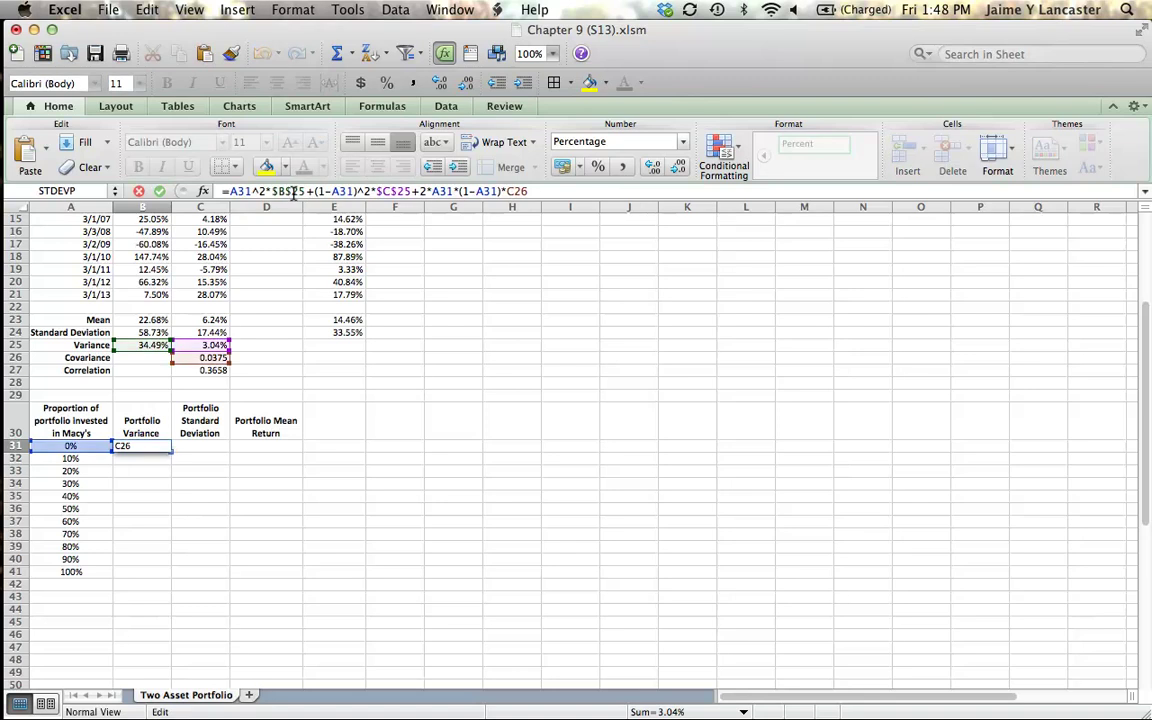
click(390, 191)
click(517, 190)
text($C$)
key(Return)
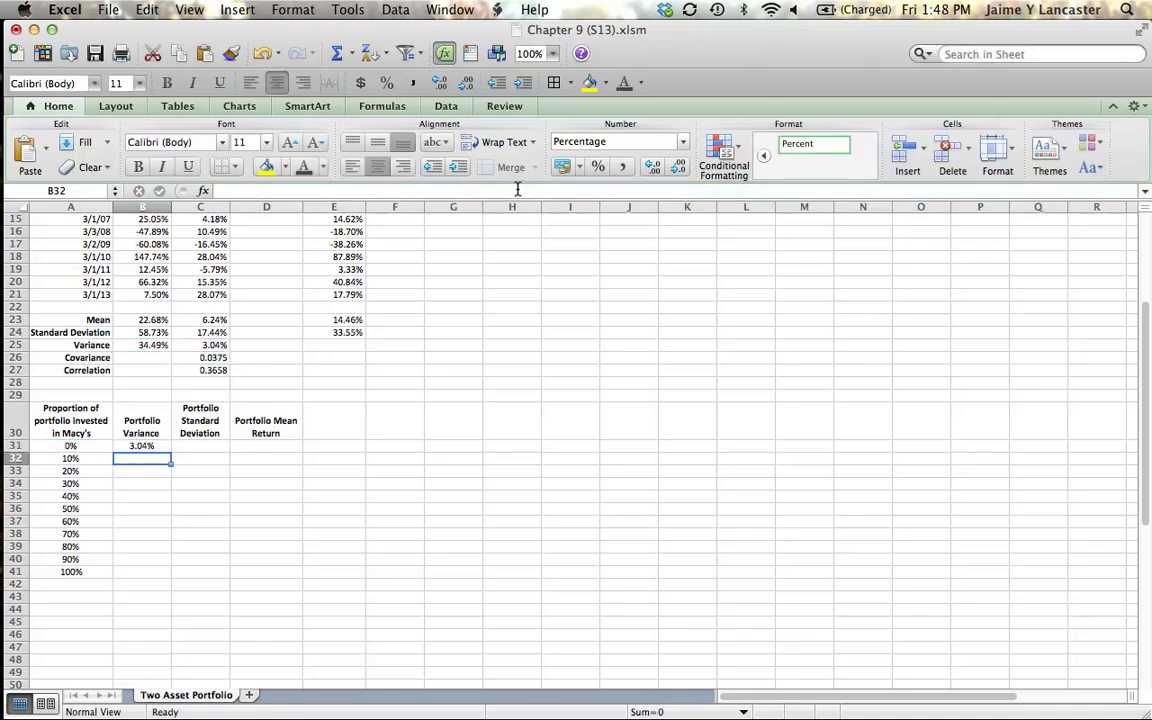
Fill the portfolio variance formula from B31 down to B41
click(148, 446)
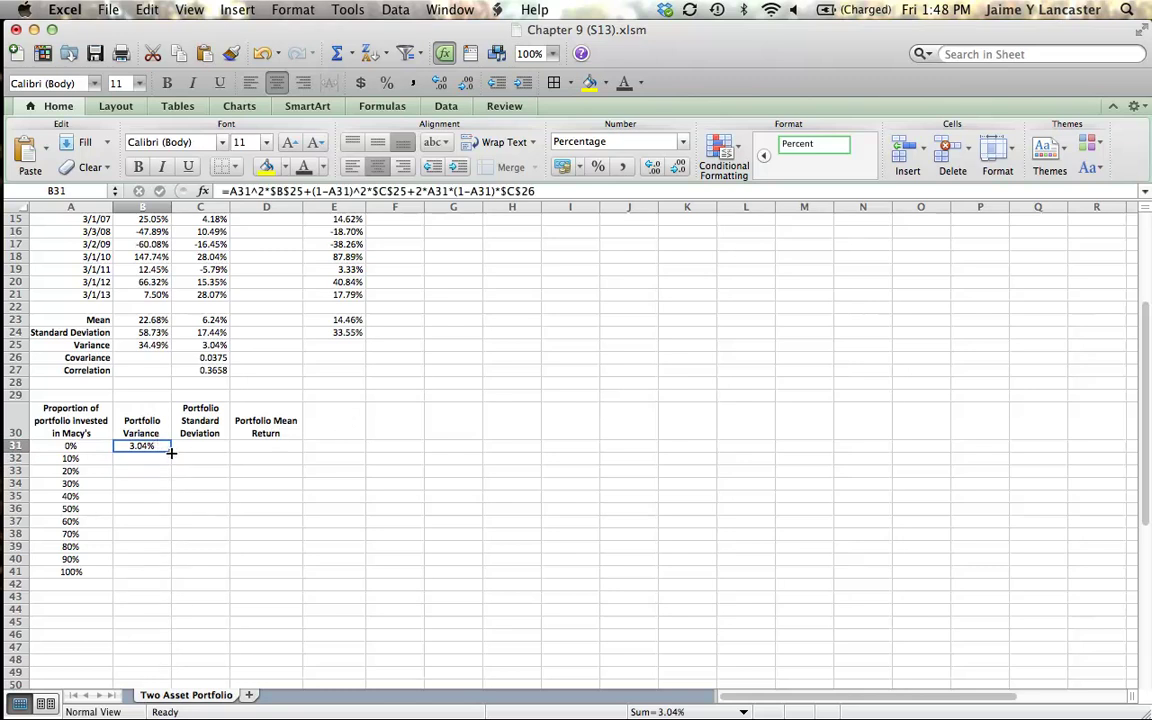
drag(170, 452, 162, 578)
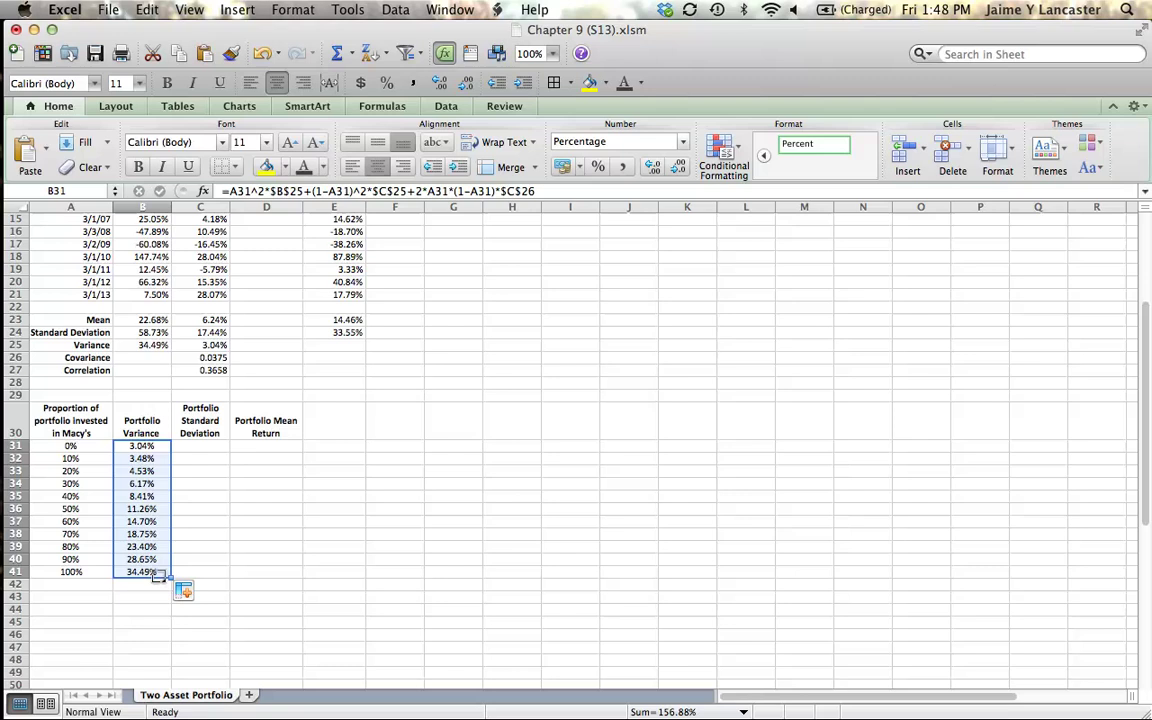
click(203, 628)
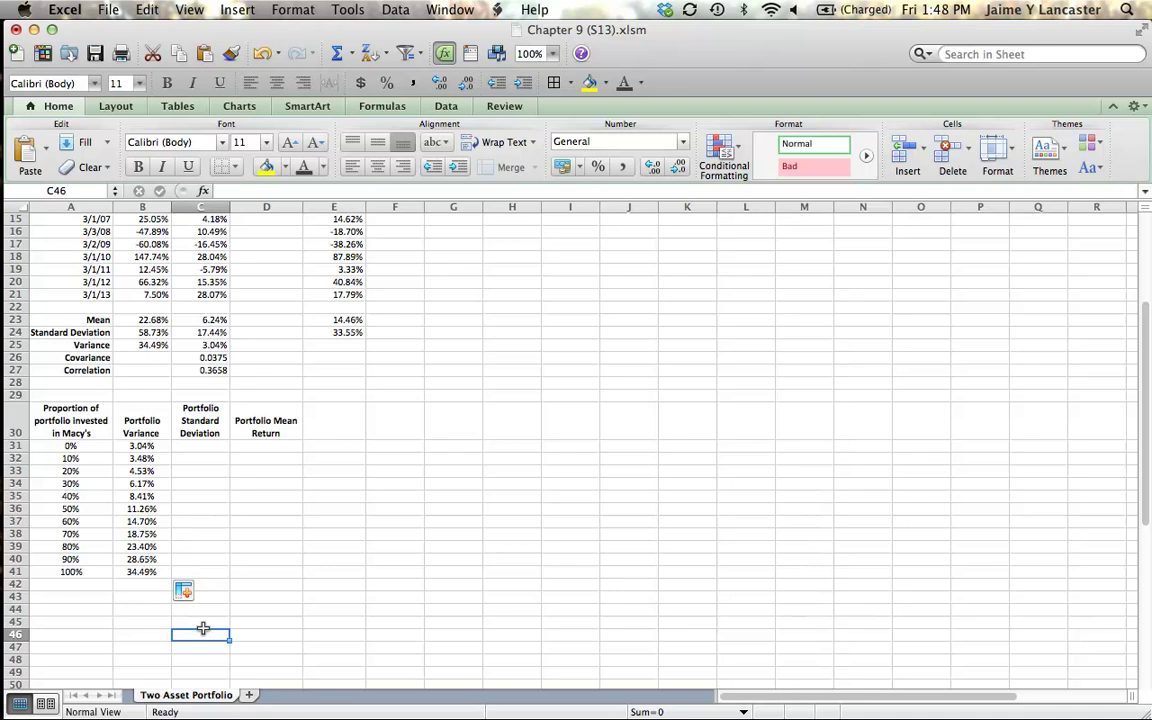
Enter =SQRT(B31) in C31 to calculate the portfolio standard deviation
click(201, 448)
text(=)
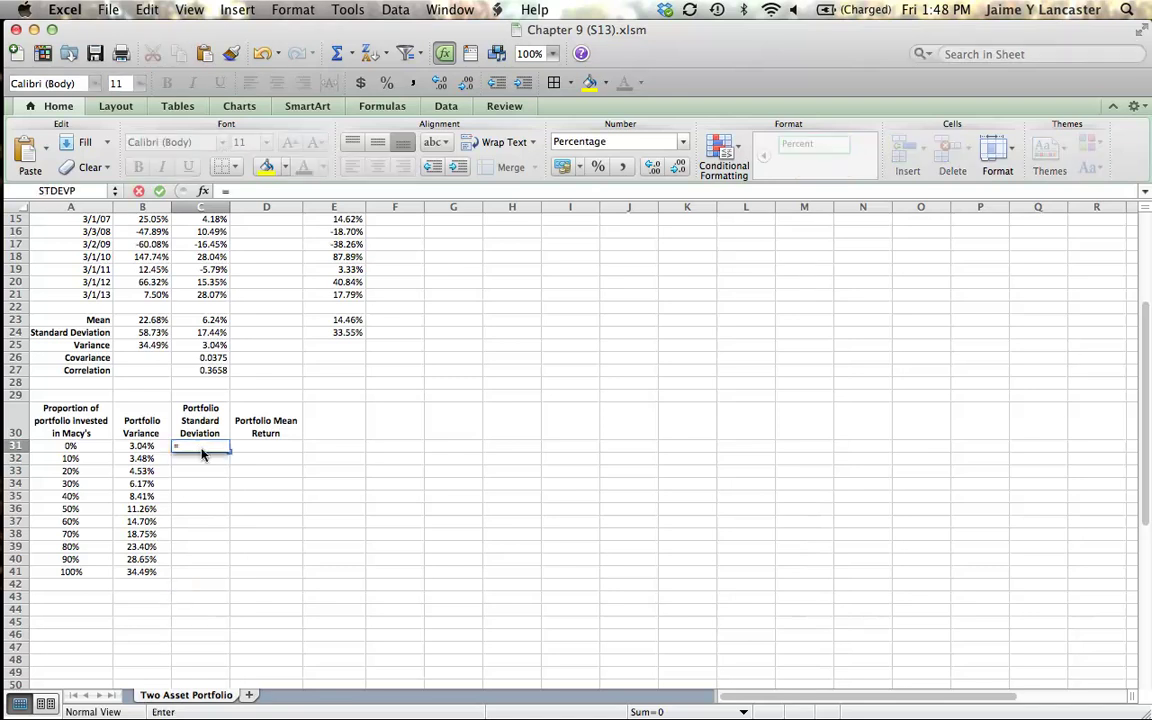
text(sqrt)
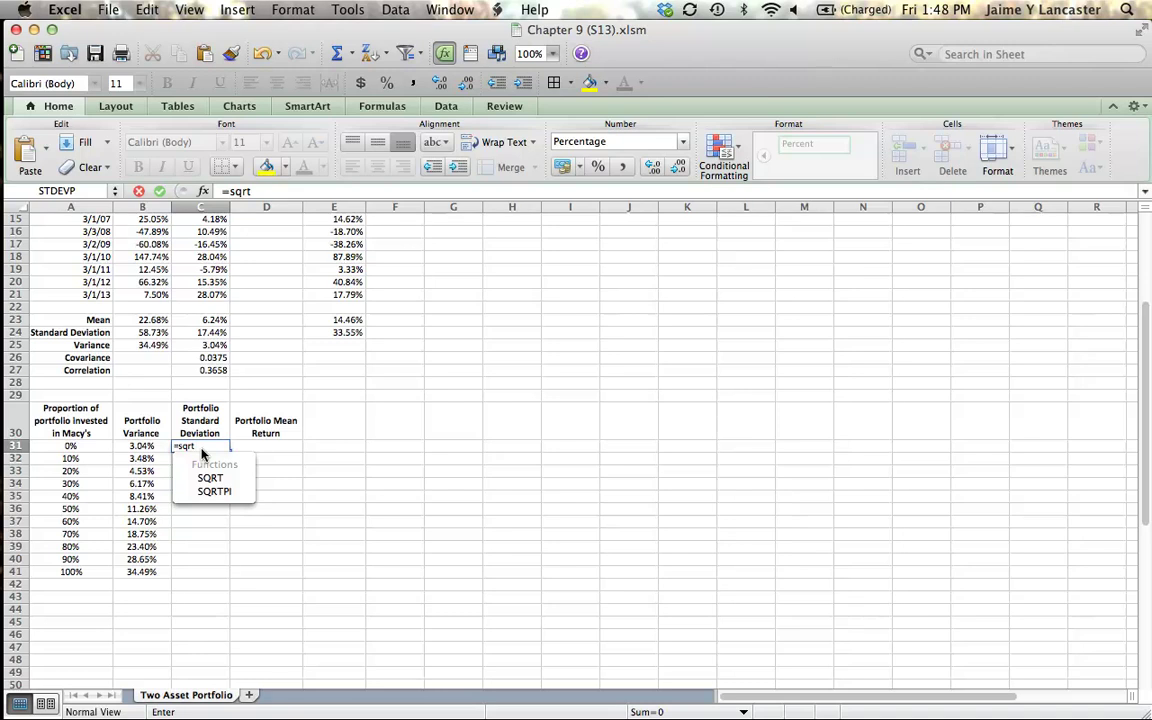
text(()
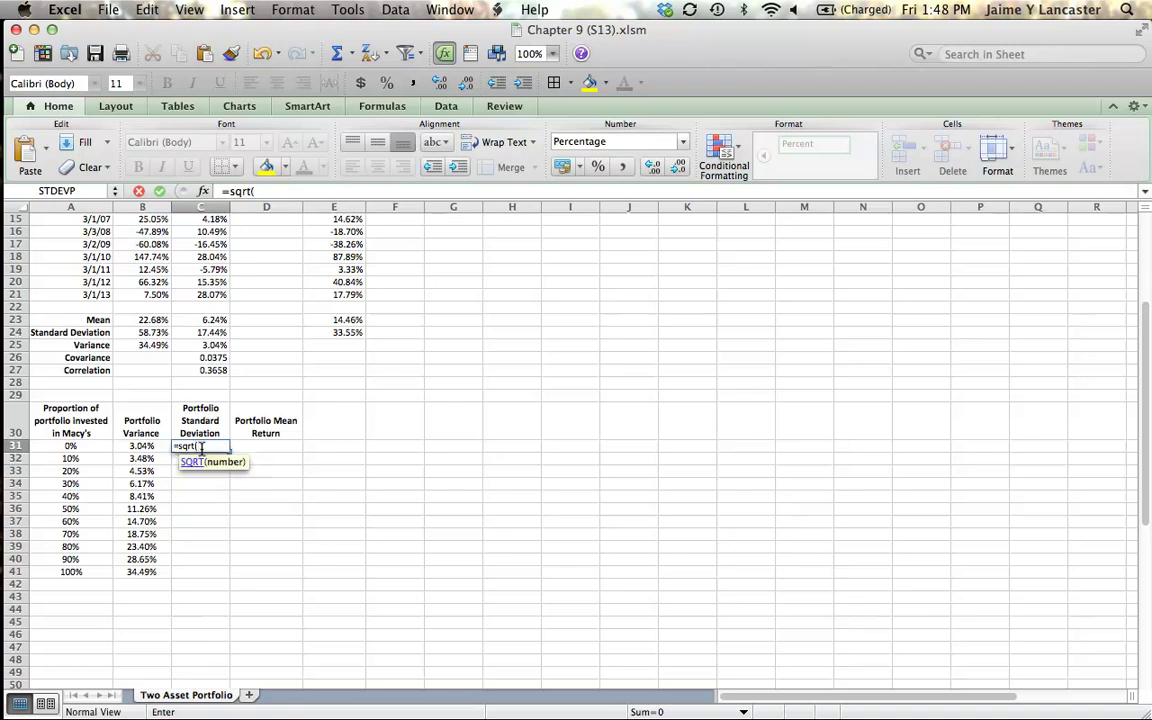
click(150, 449)
key(Return)
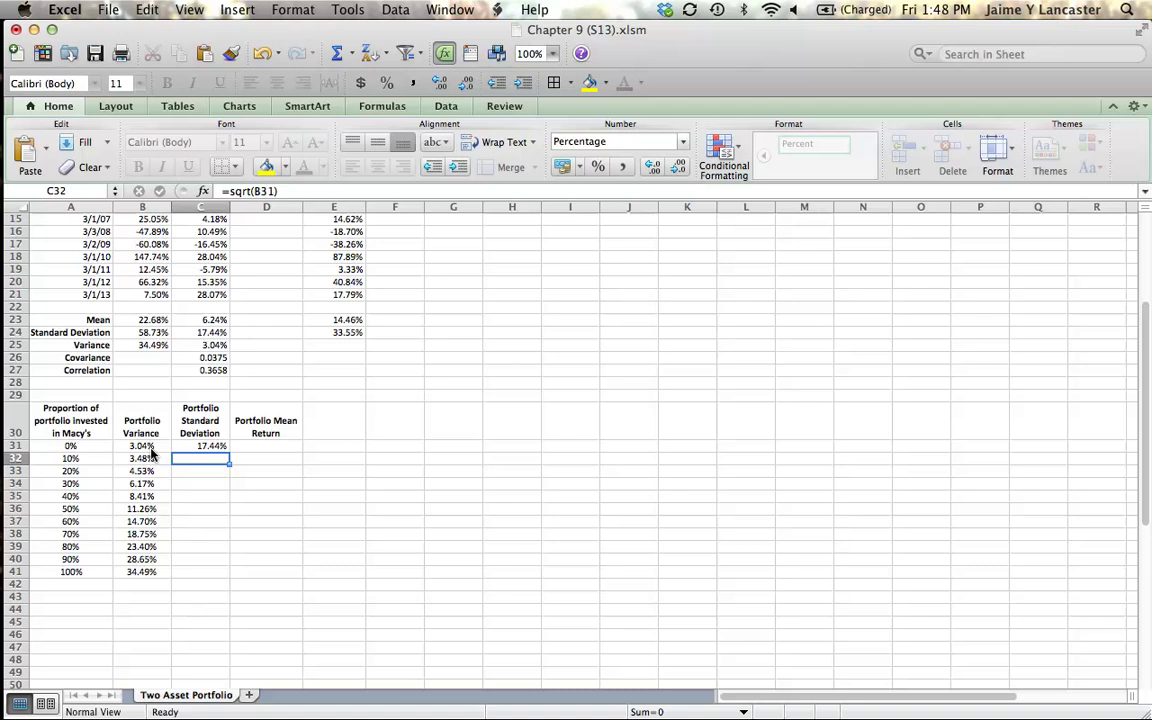
Compare the portfolio standard deviation in C31 with the Johnson & Johnson standard deviation in C24
click(205, 446)
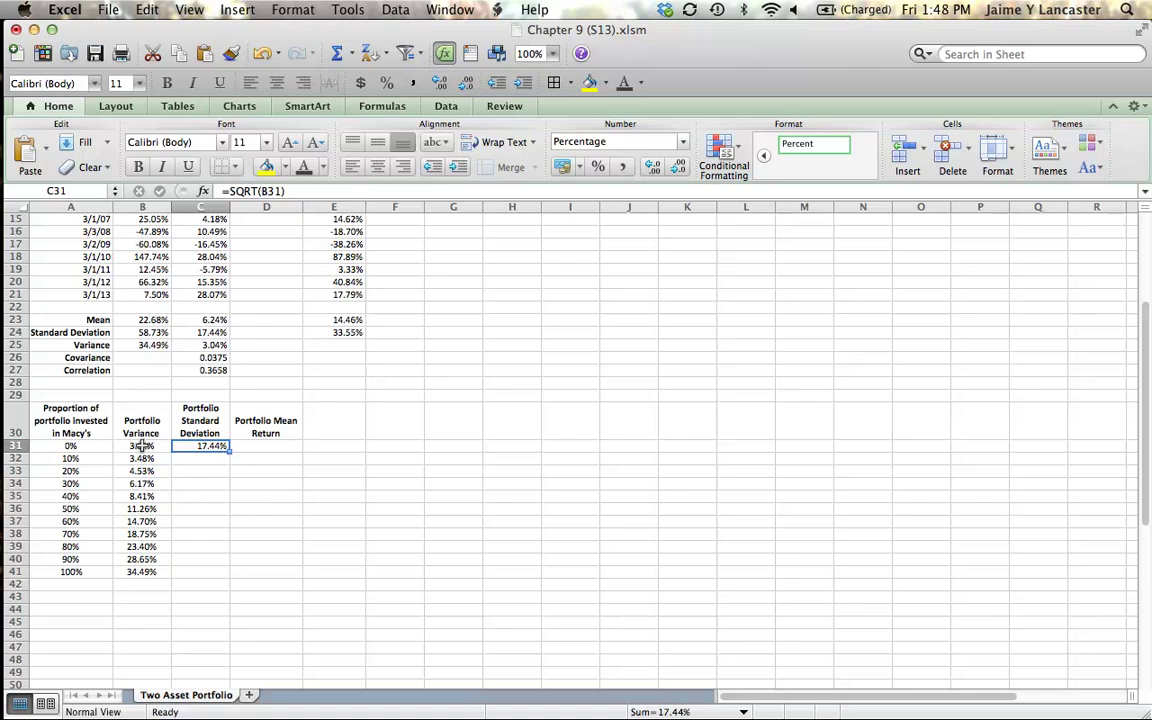
click(70, 446)
click(142, 447)
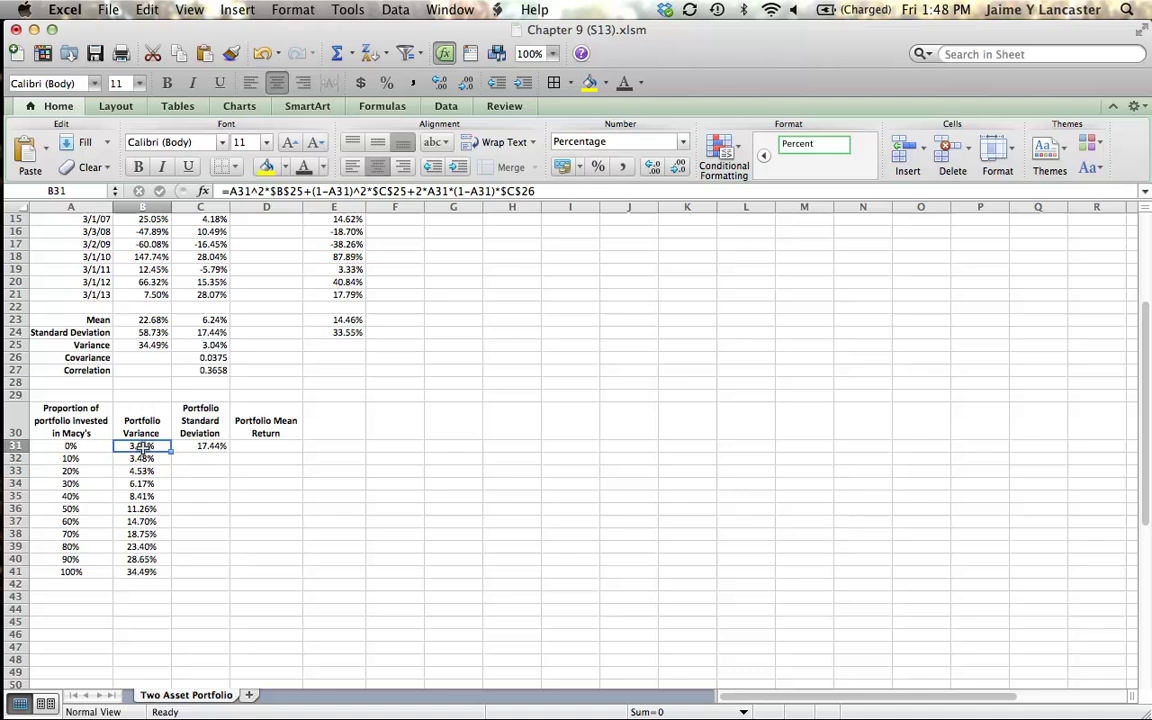
click(190, 331)
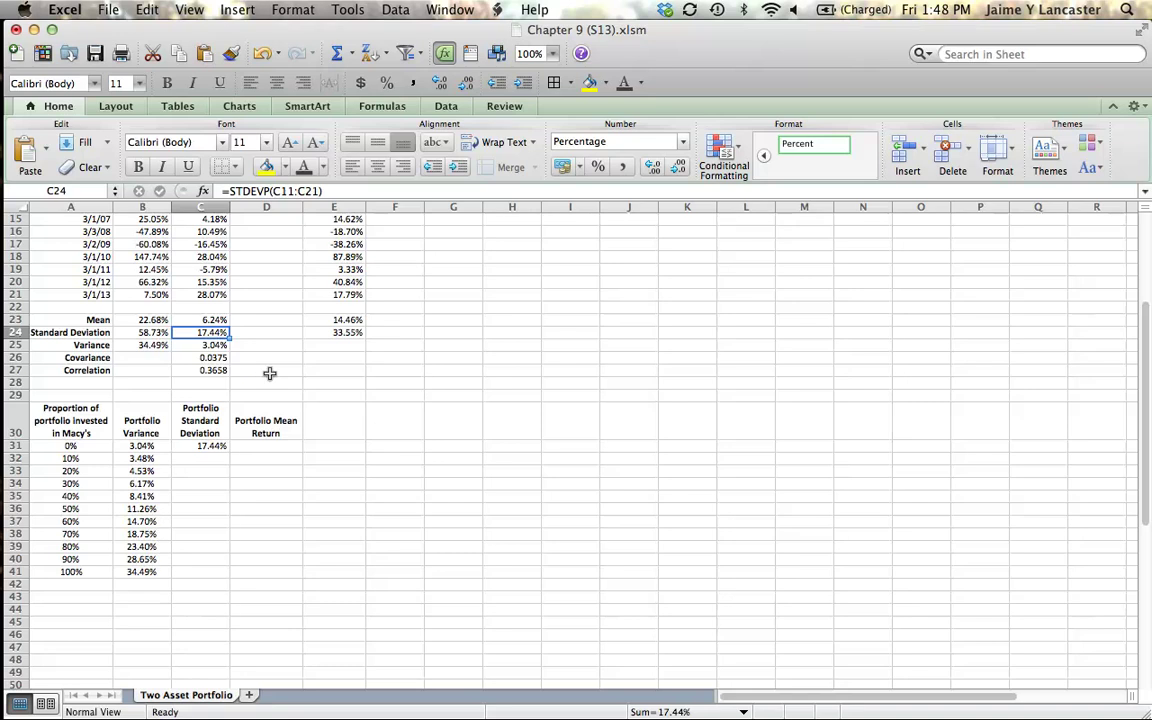
Fill the portfolio standard deviation formula from C31 down to C41 and review the 100% Macy's row
click(209, 447)
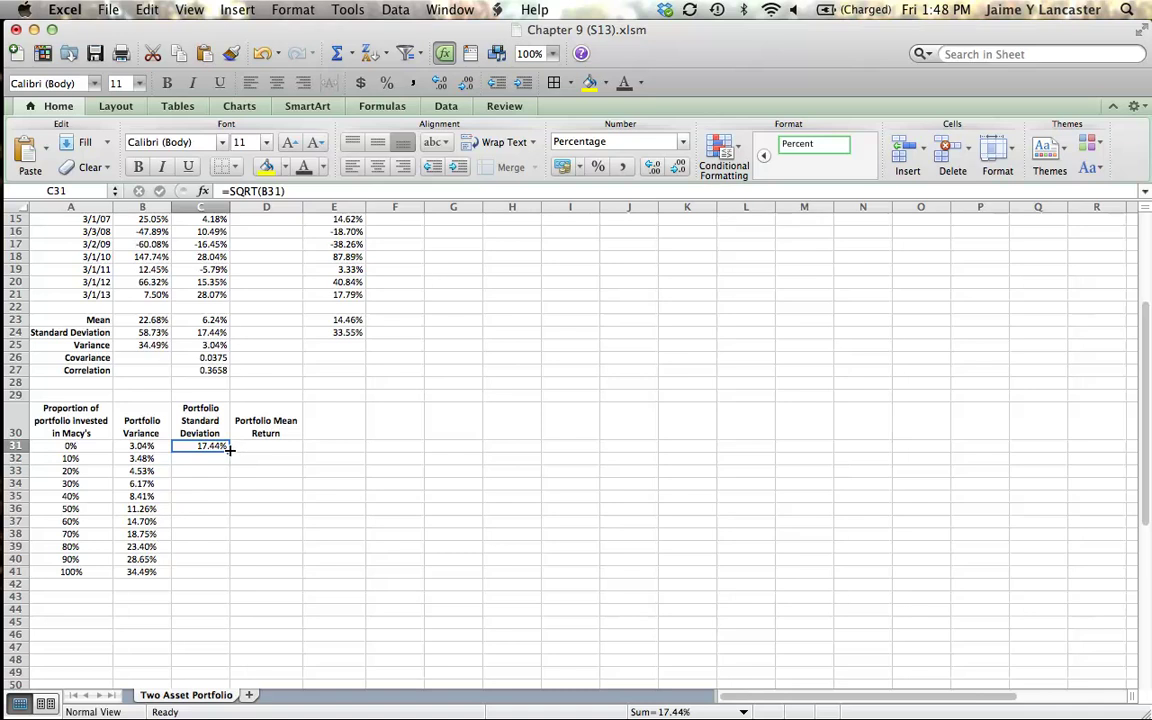
double_click(229, 451)
click(188, 603)
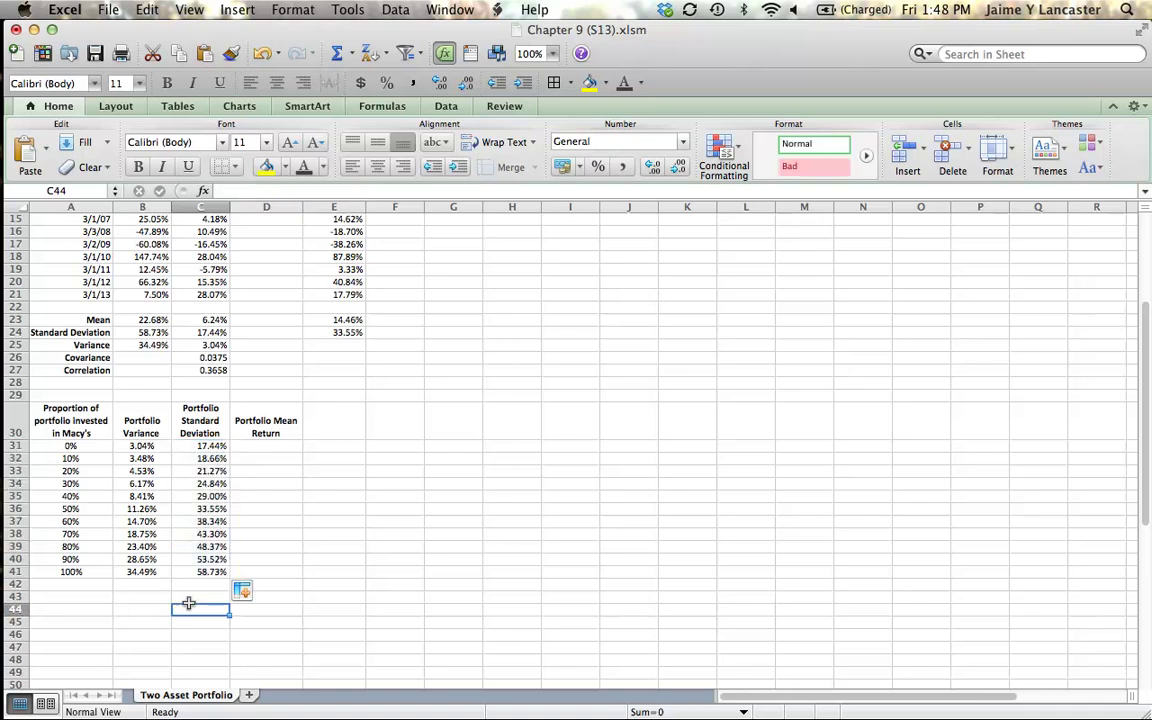
click(16, 571)
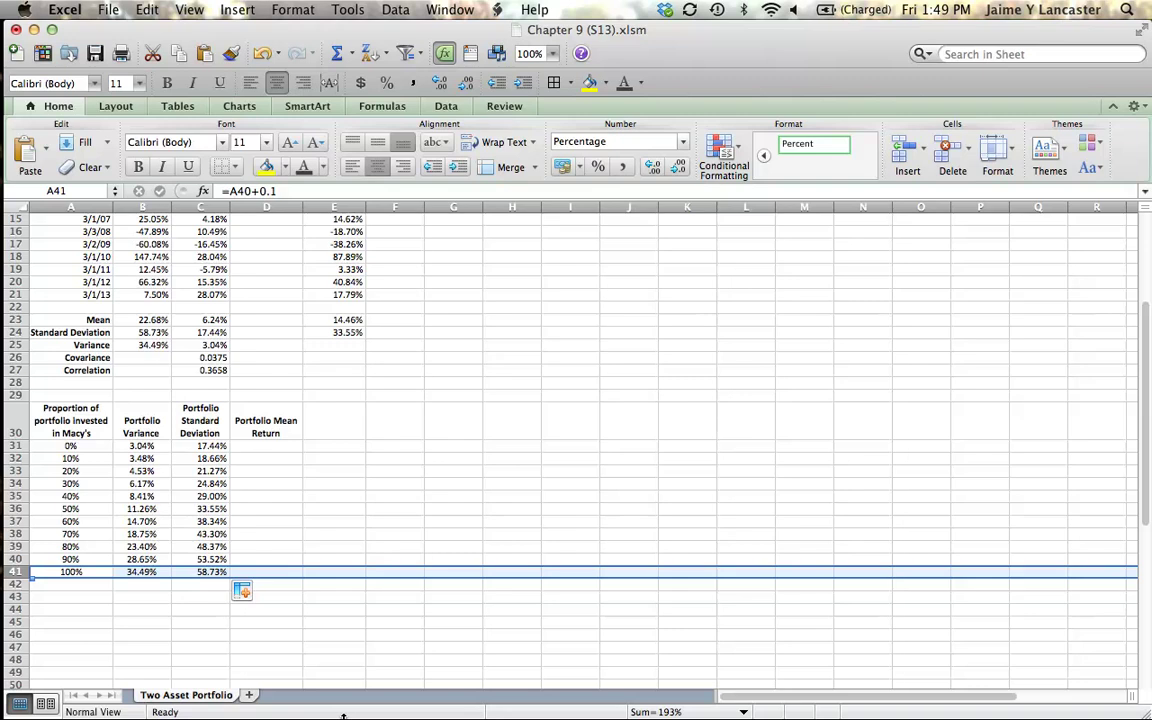
Start the portfolio mean return formula in D31 with the Macy's term =A31*B23
click(270, 444)
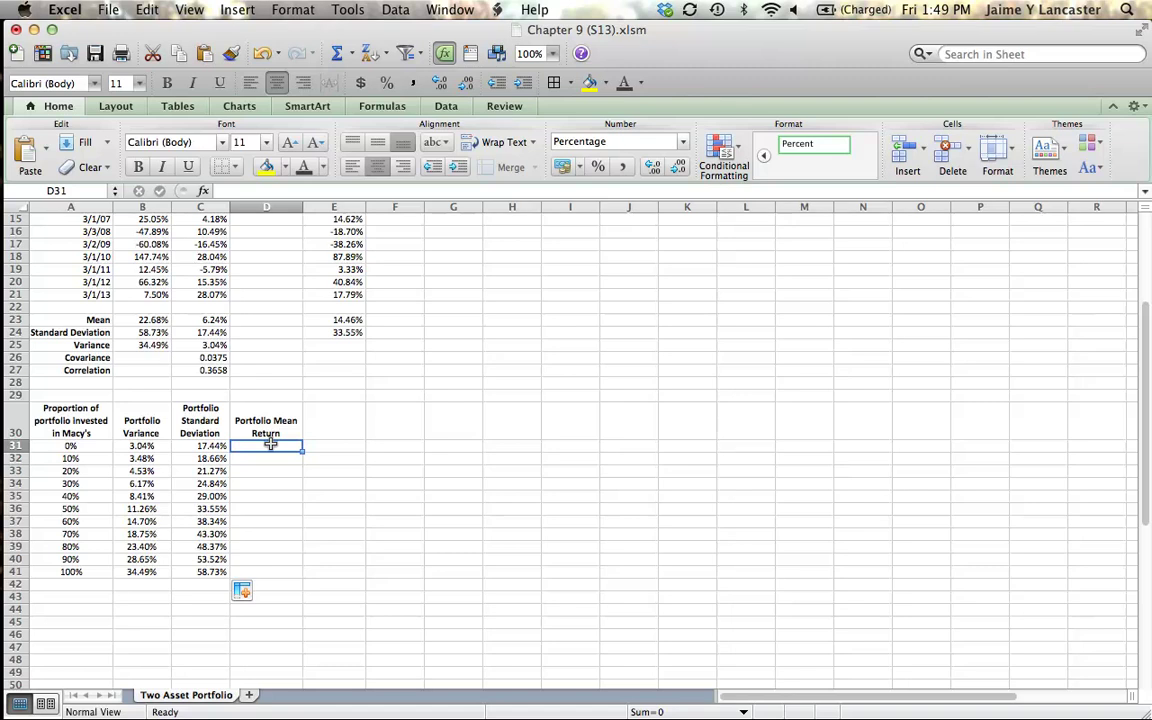
text(=)
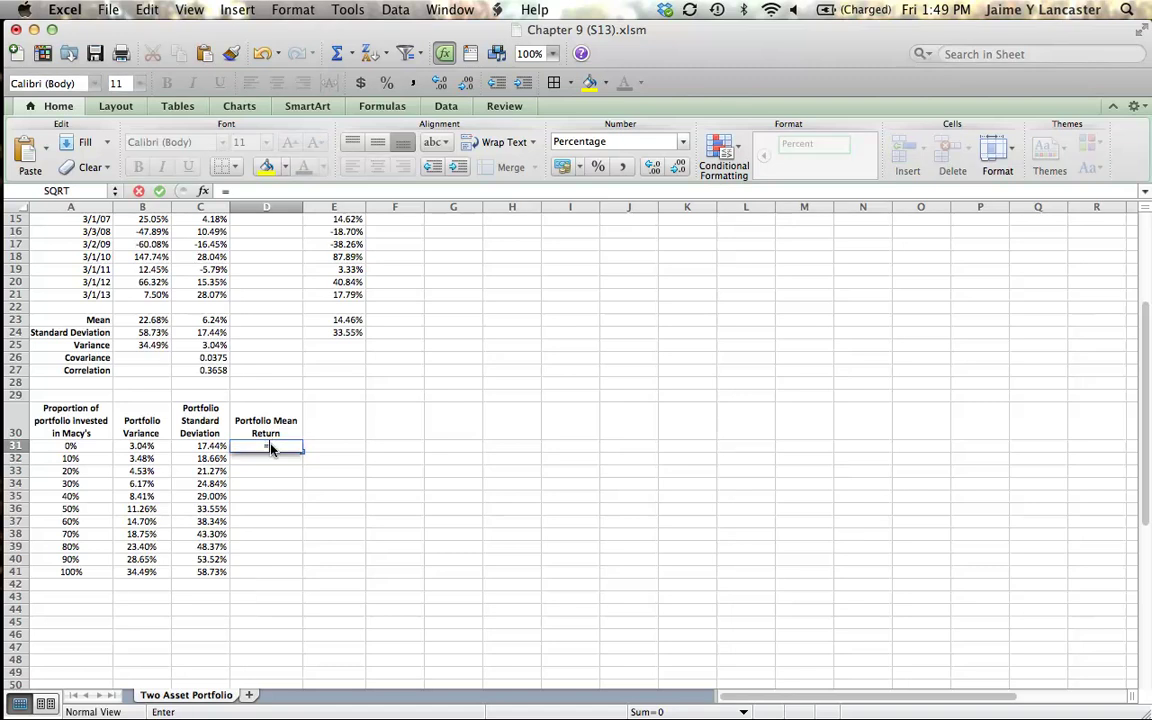
click(70, 452)
text(*)
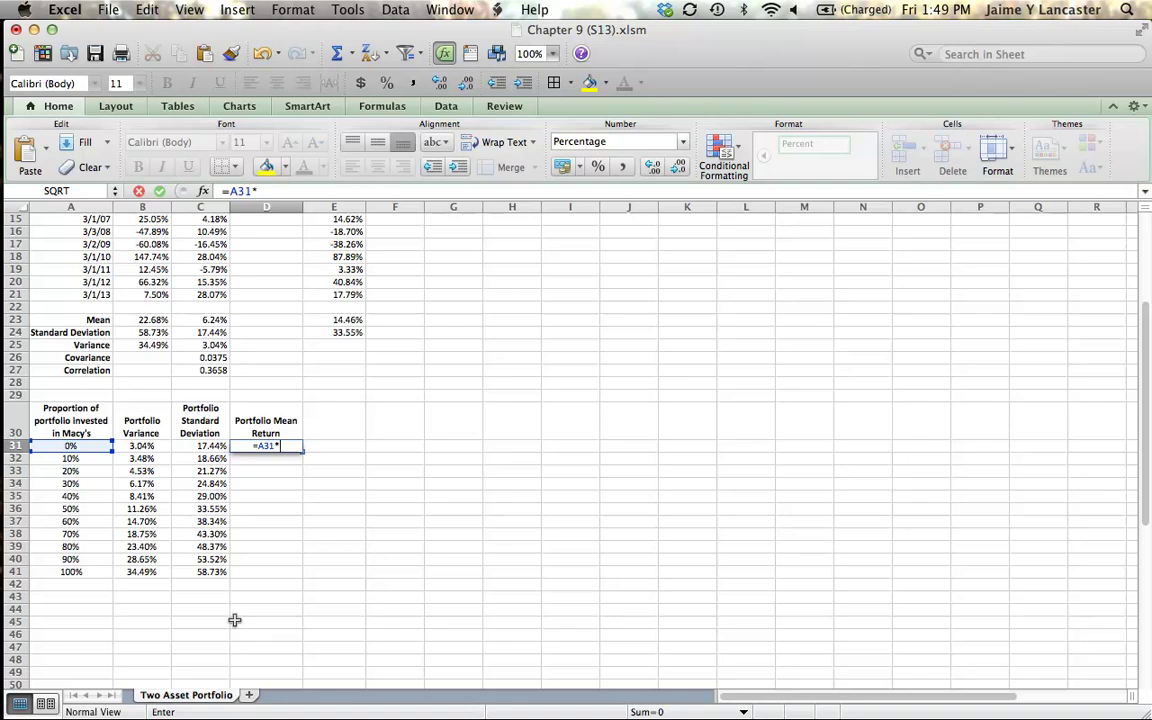
click(145, 320)
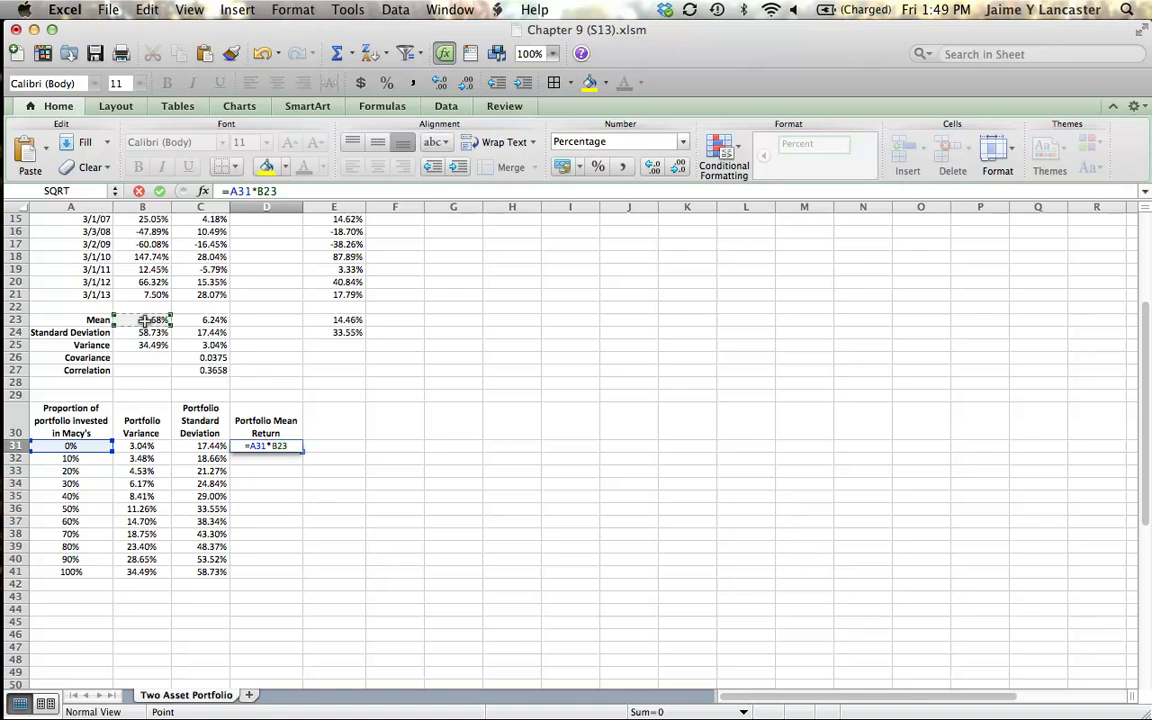
Add the Johnson & Johnson term +(1-A31)*C23 to the D31 formula
text(+)
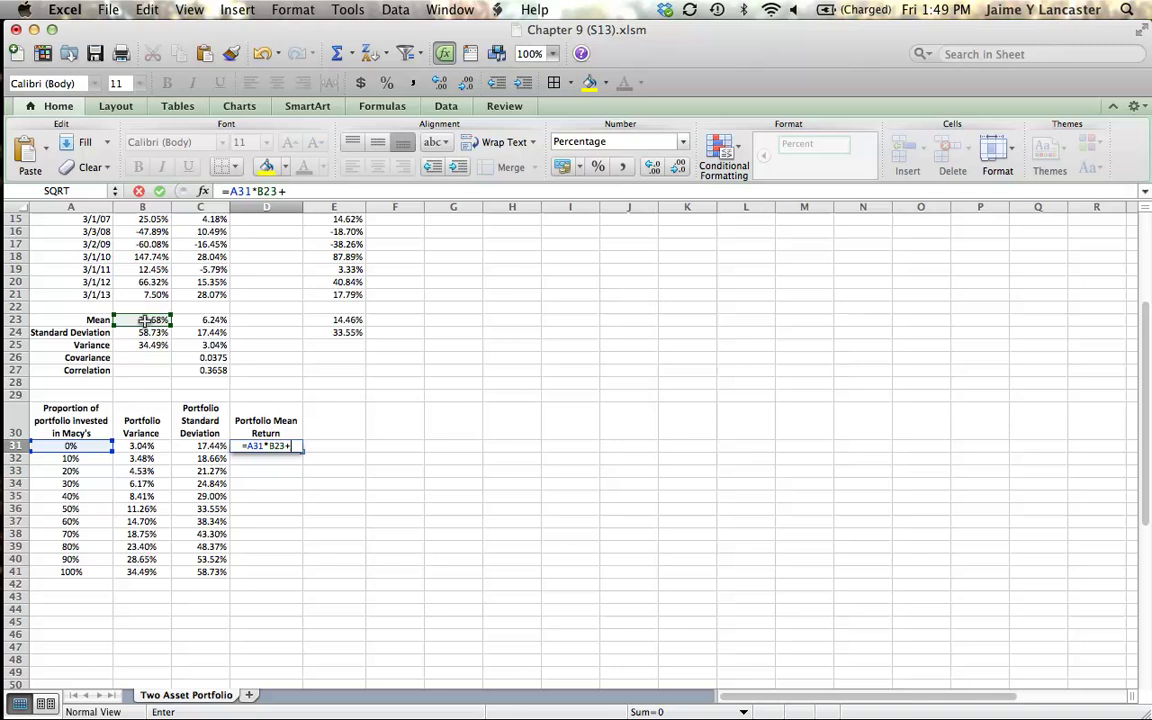
text((1-)
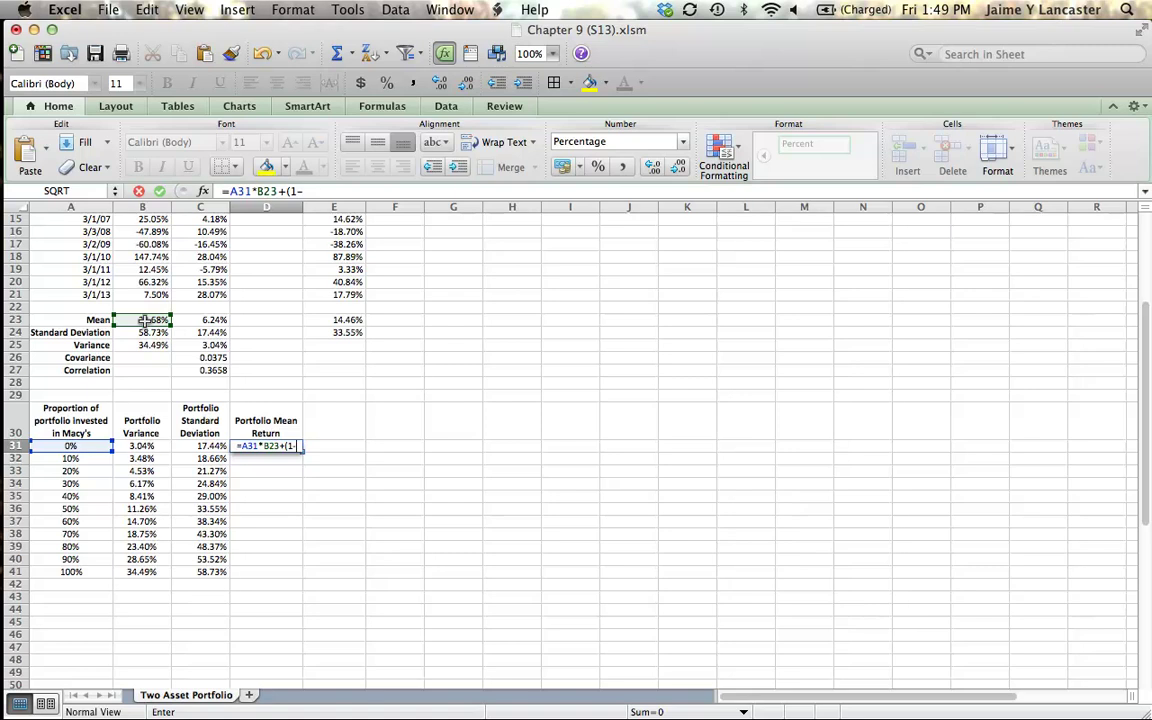
text(A31))
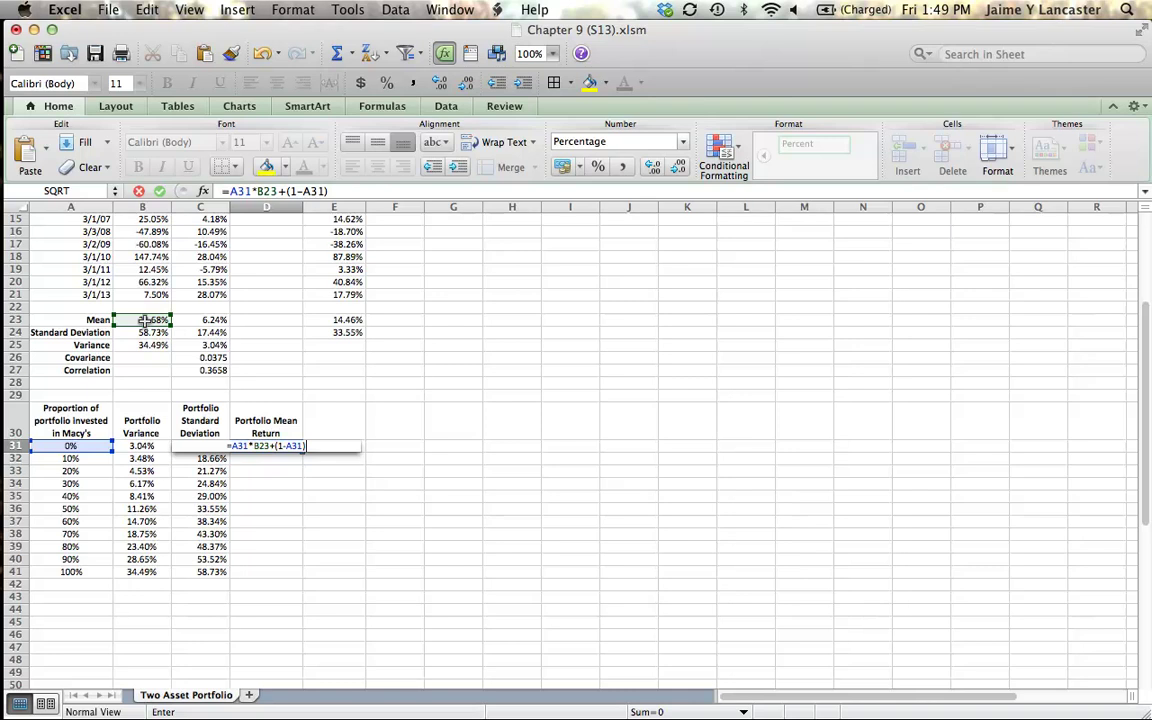
text(*)
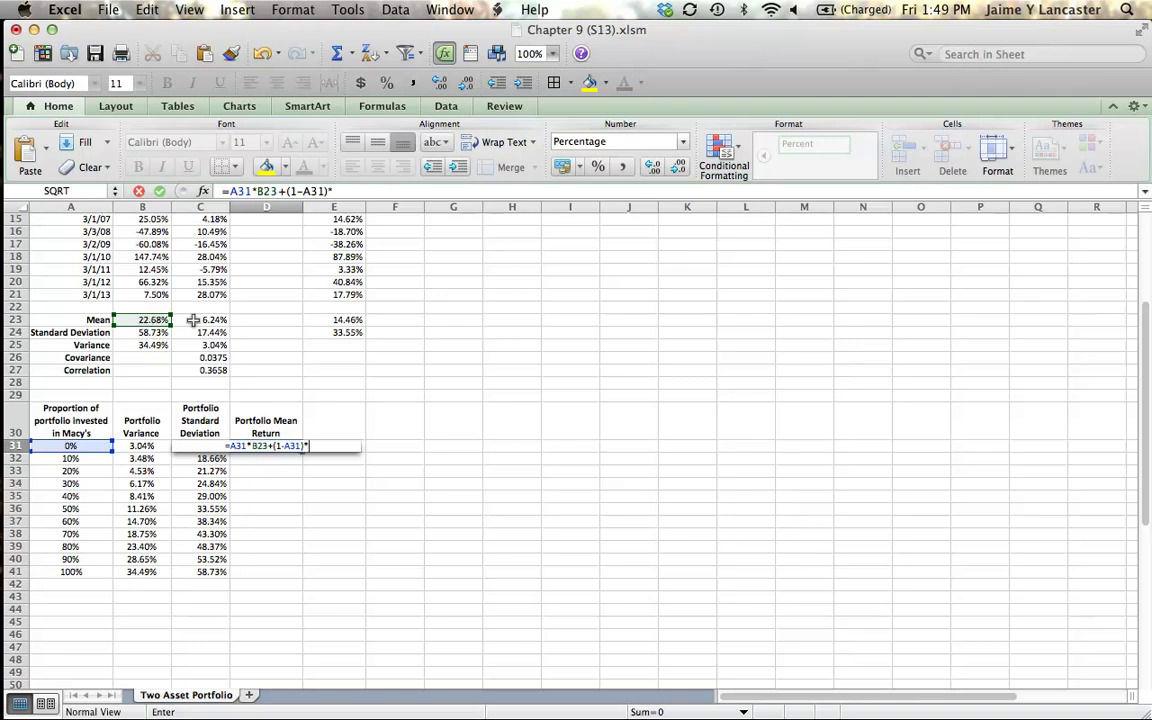
click(199, 320)
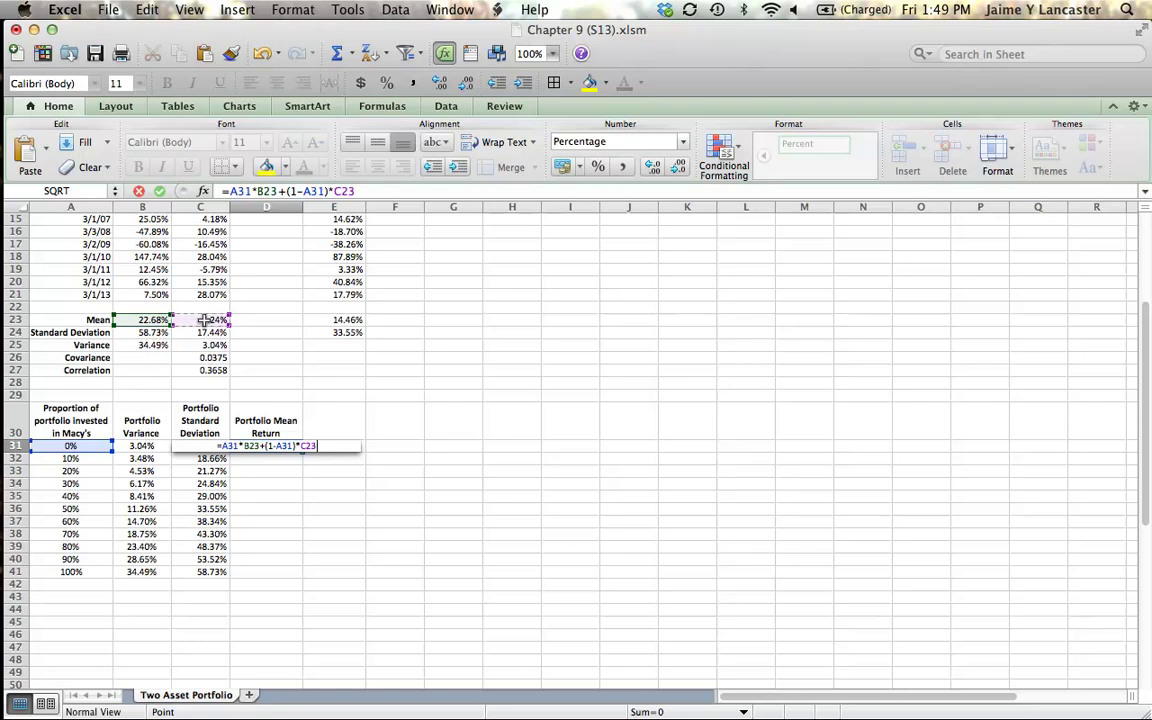
Make both mean references in the D31 formula absolute as $B$23 and $C$23, and enter the formula
click(265, 191)
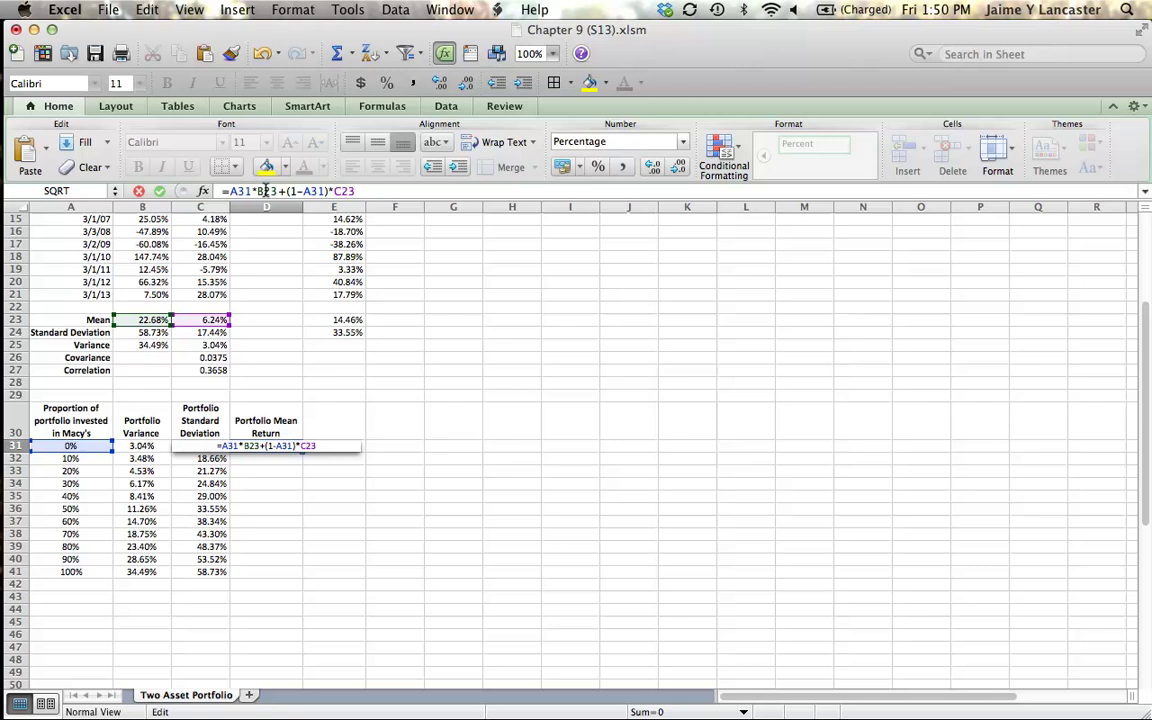
double_click(265, 191)
key(super+t)
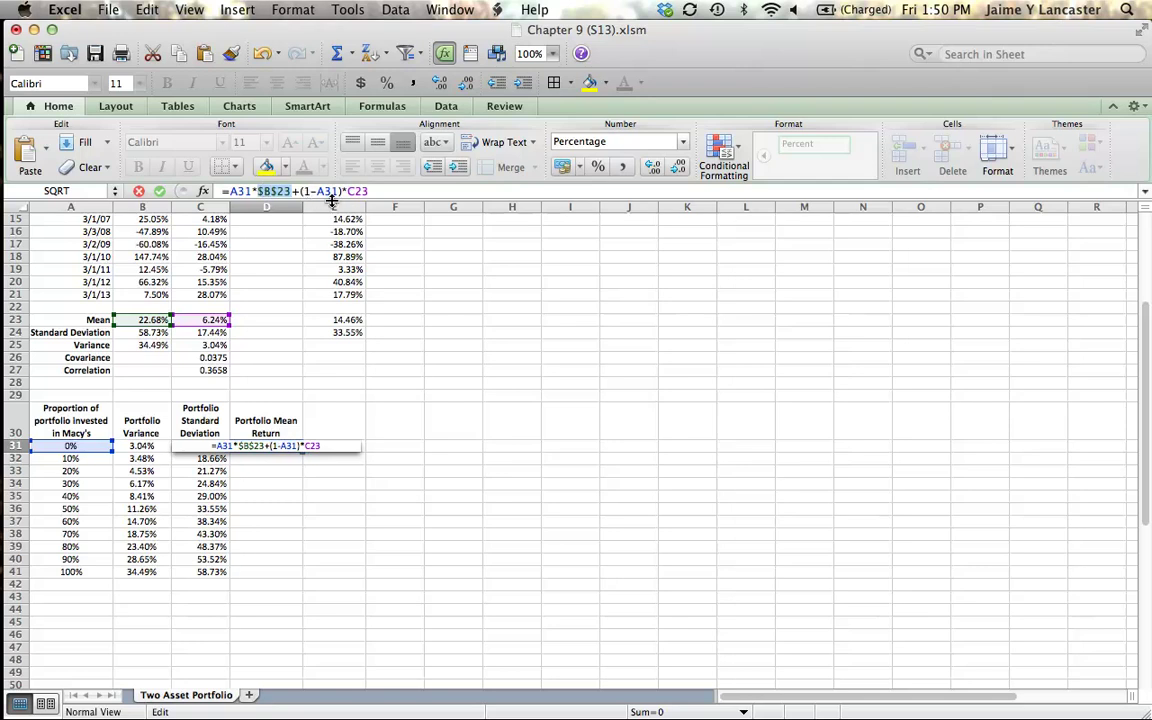
double_click(357, 191)
key(super+t)
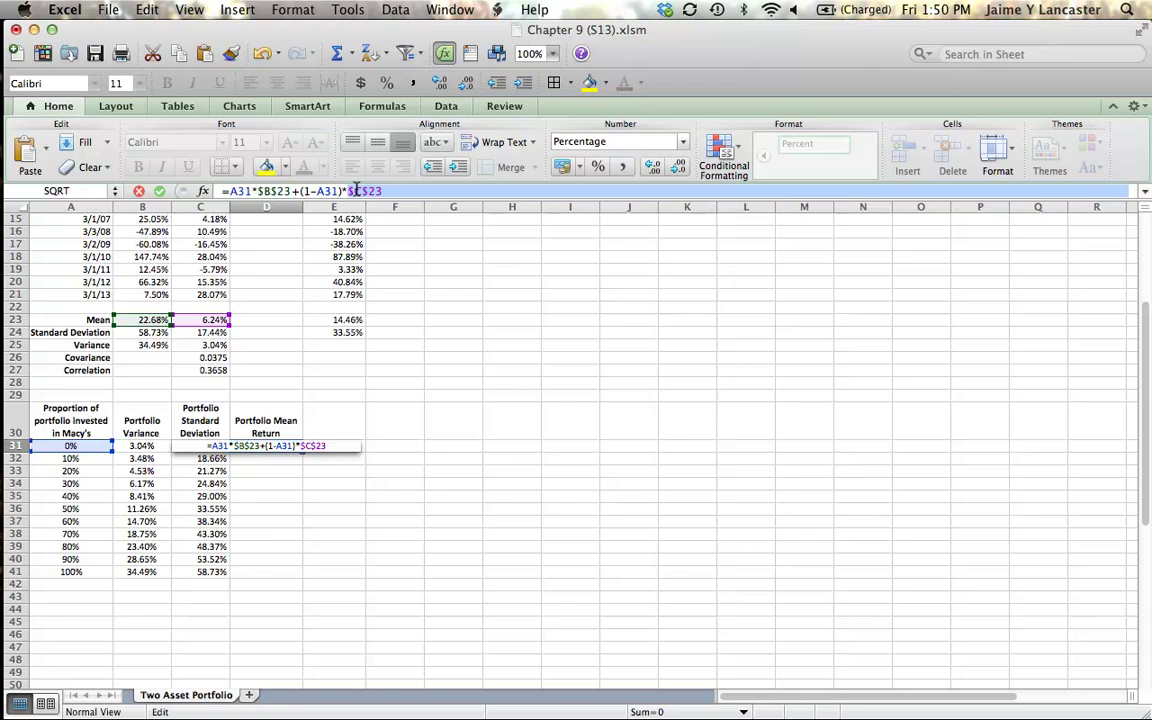
key(Return)
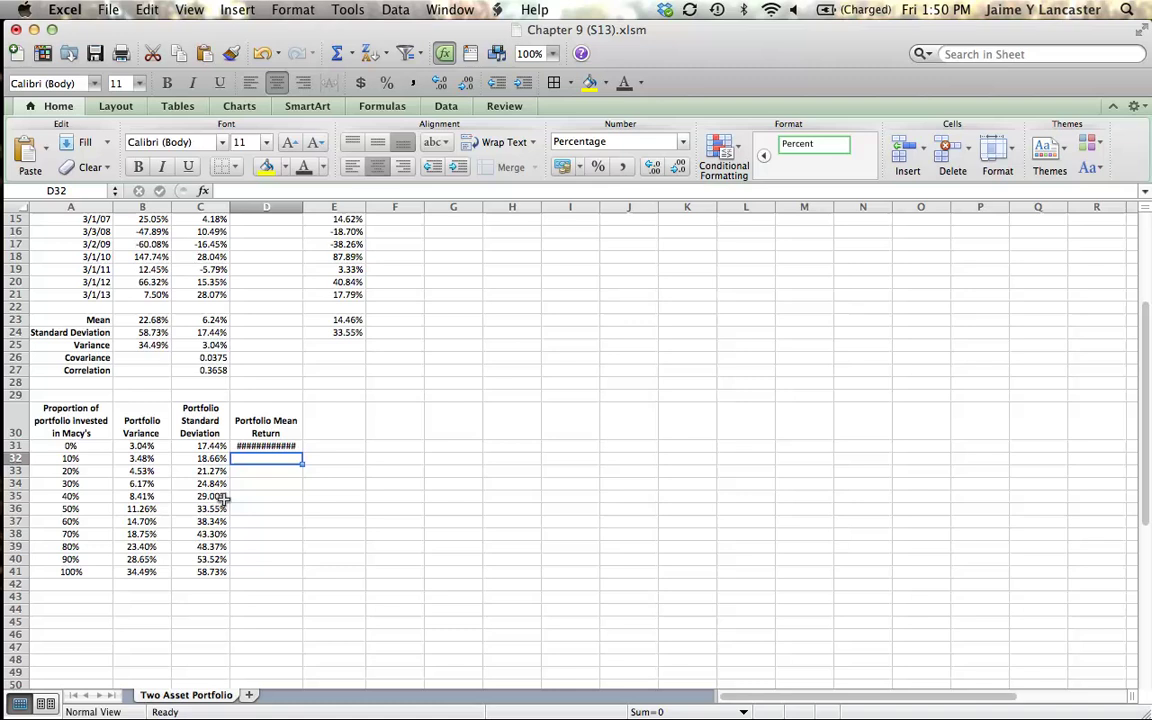
Format the portfolio mean return in D31 as a percentage with two decimal places
key(Up)
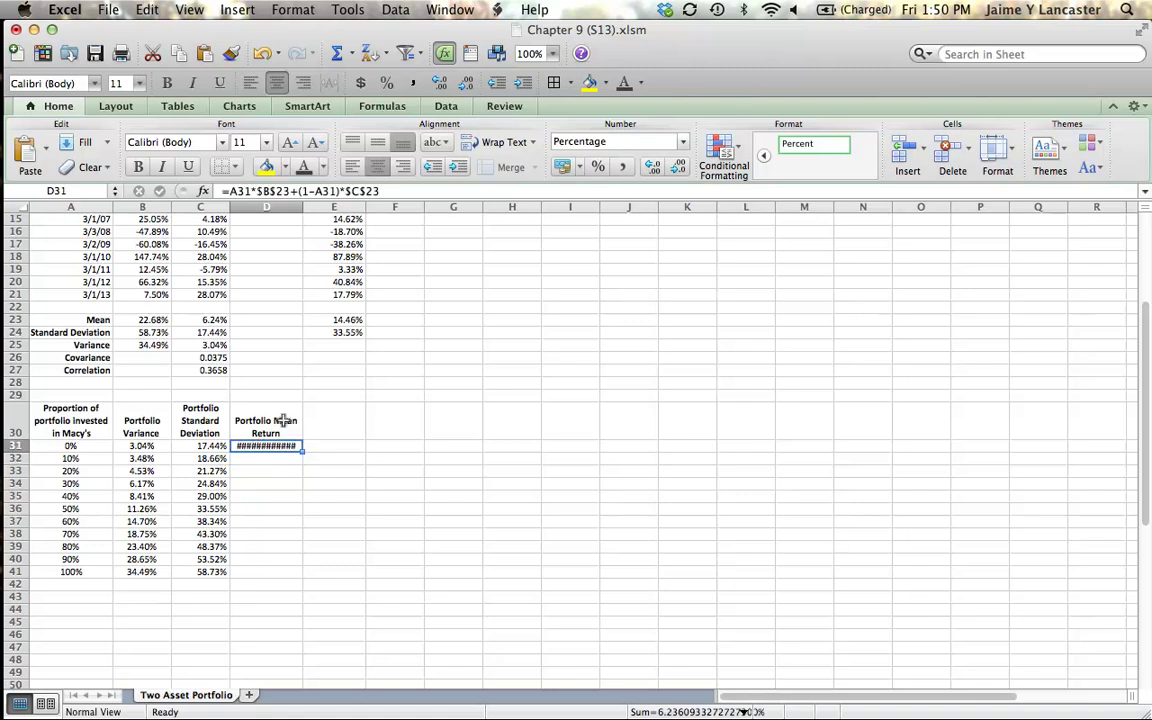
click(598, 166)
click(654, 167)
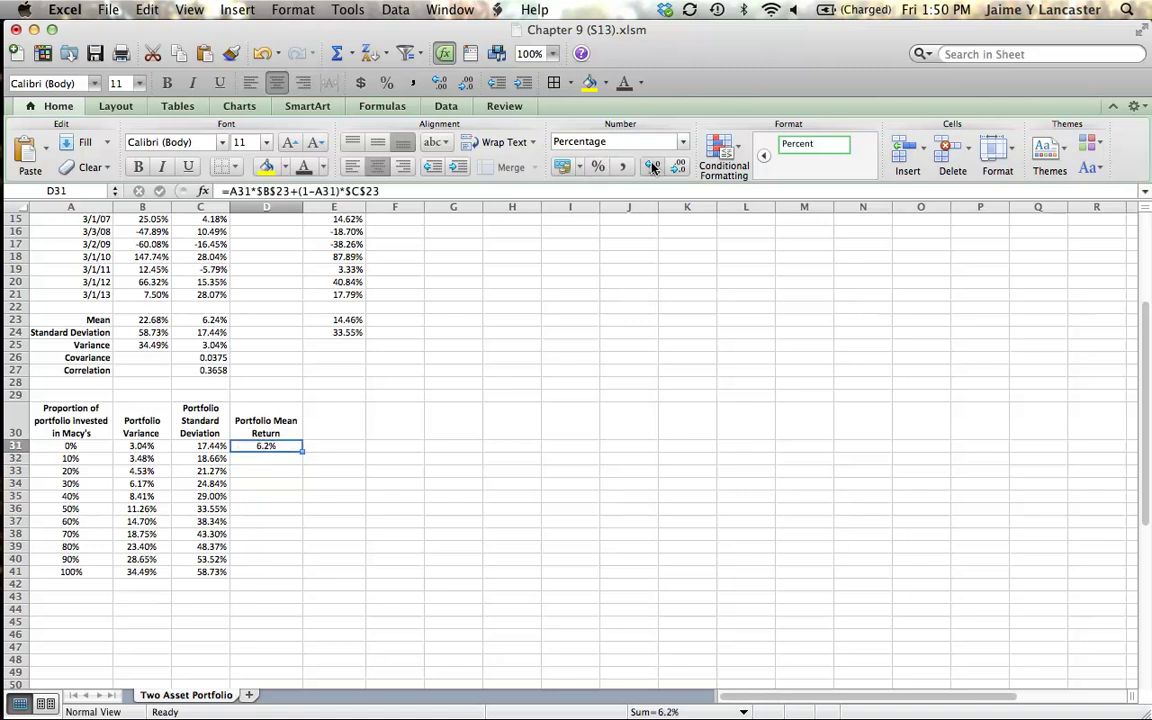
click(654, 167)
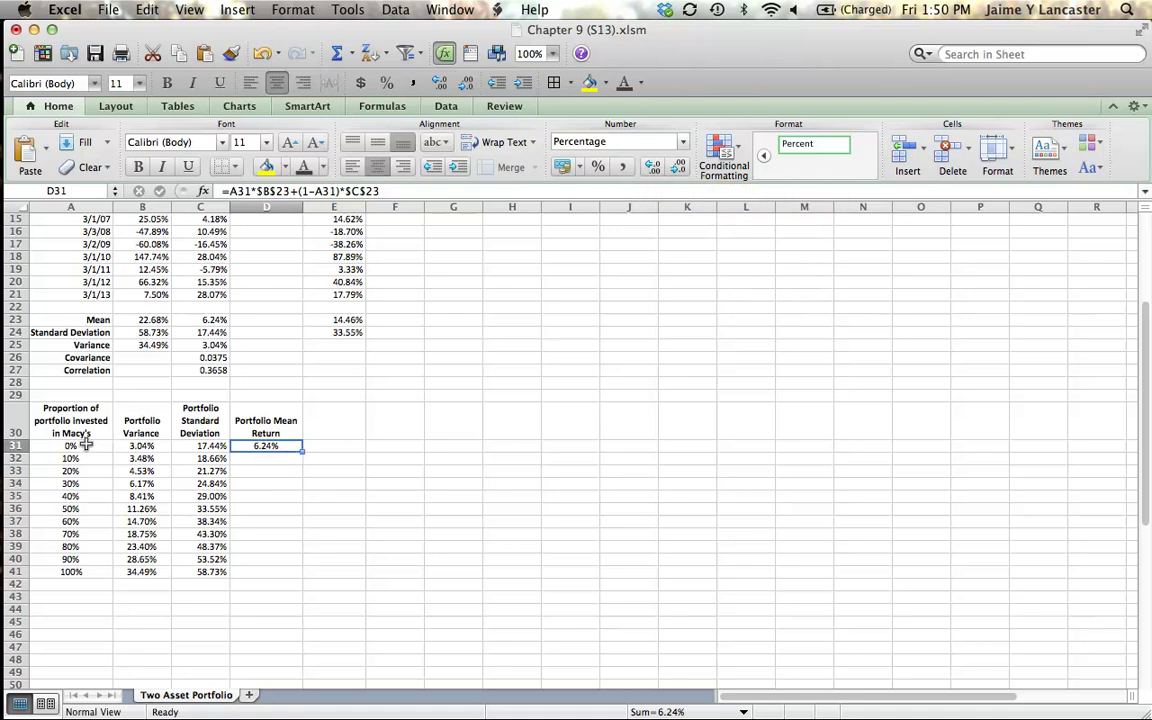
Check D31 against the Johnson & Johnson mean in C23, and fill the mean return formula down to D41
click(213, 319)
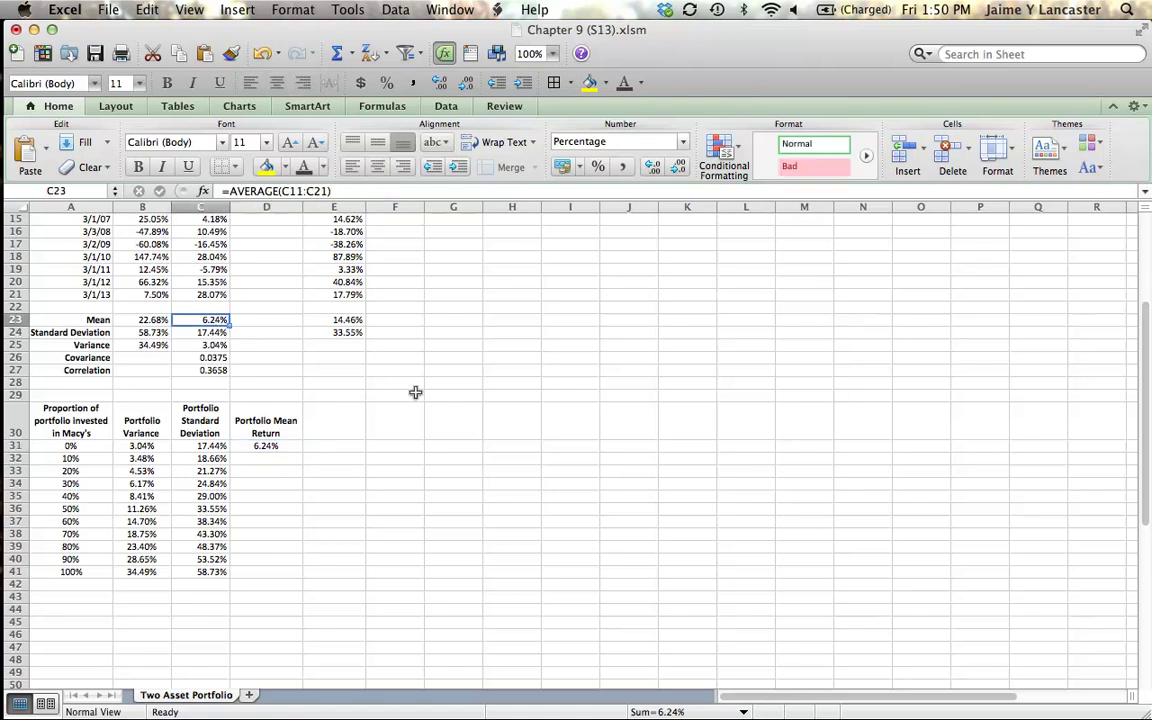
click(284, 446)
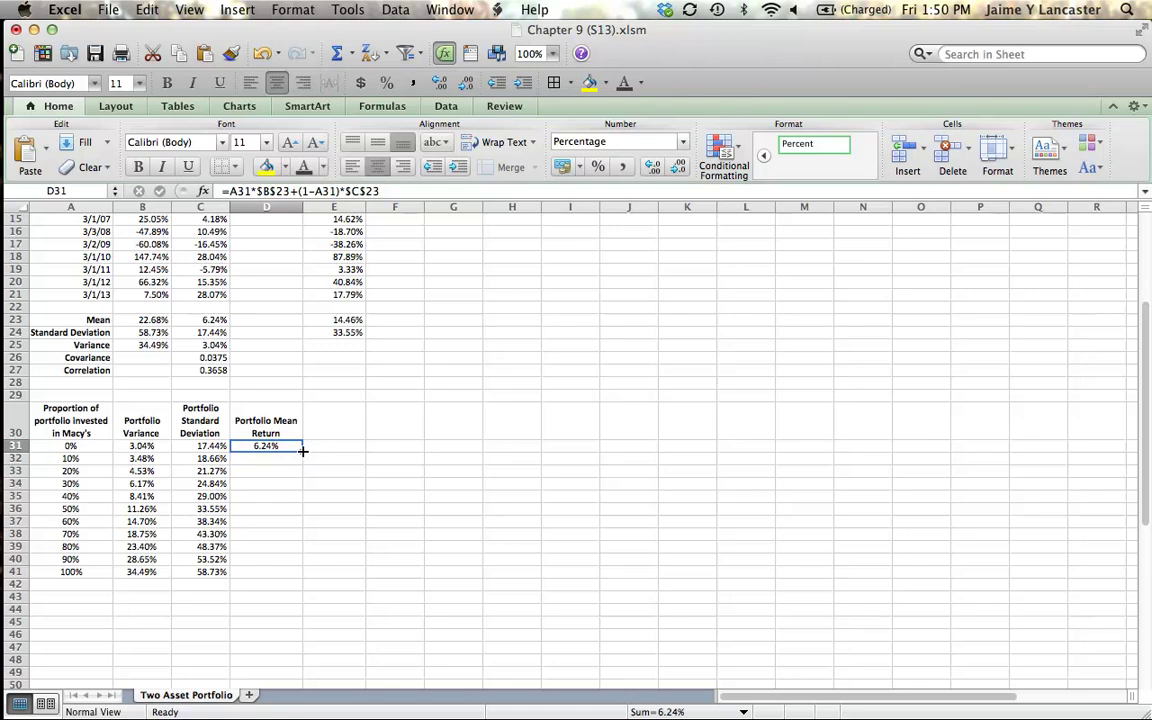
drag(302, 451, 301, 578)
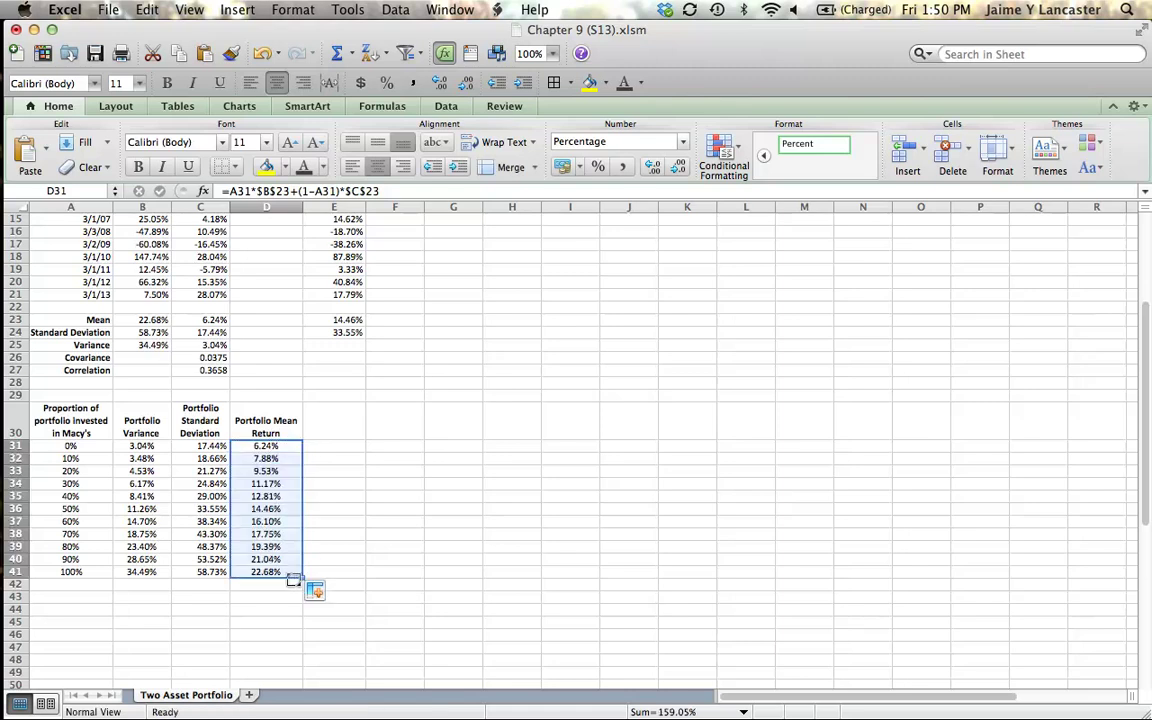
click(277, 612)
Compare the mean return for 100% Macy's with the Macy's mean in B23, and examine that row's standard deviation
click(76, 571)
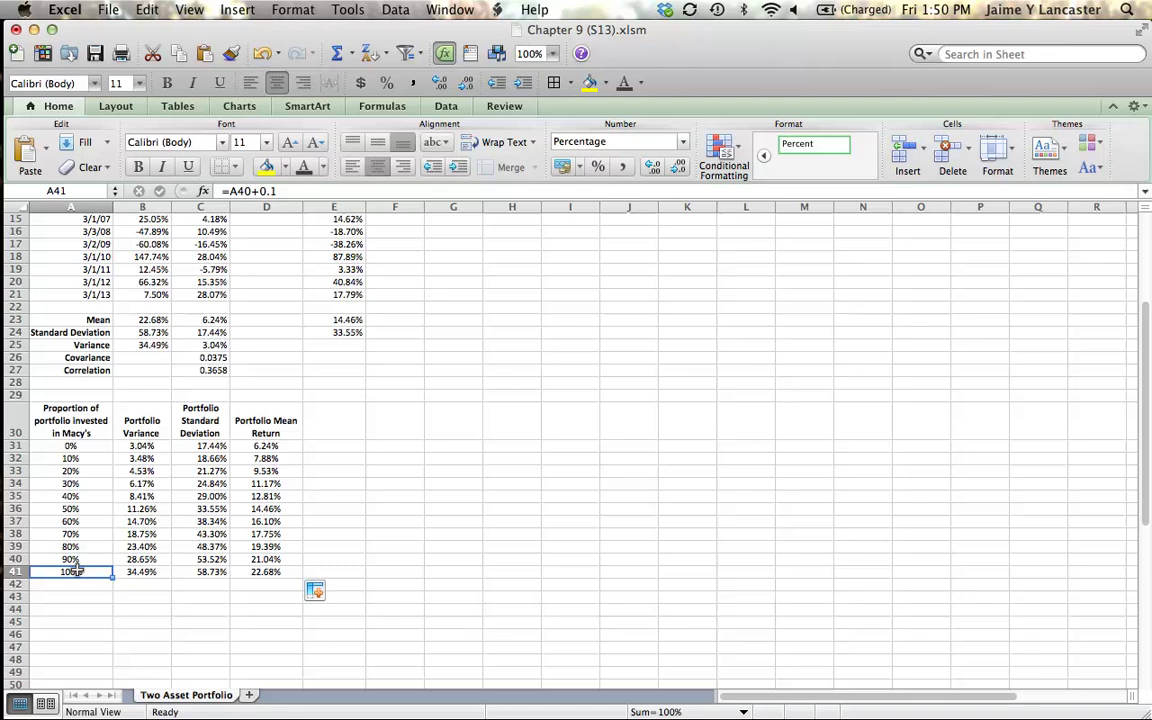
click(265, 573)
click(142, 317)
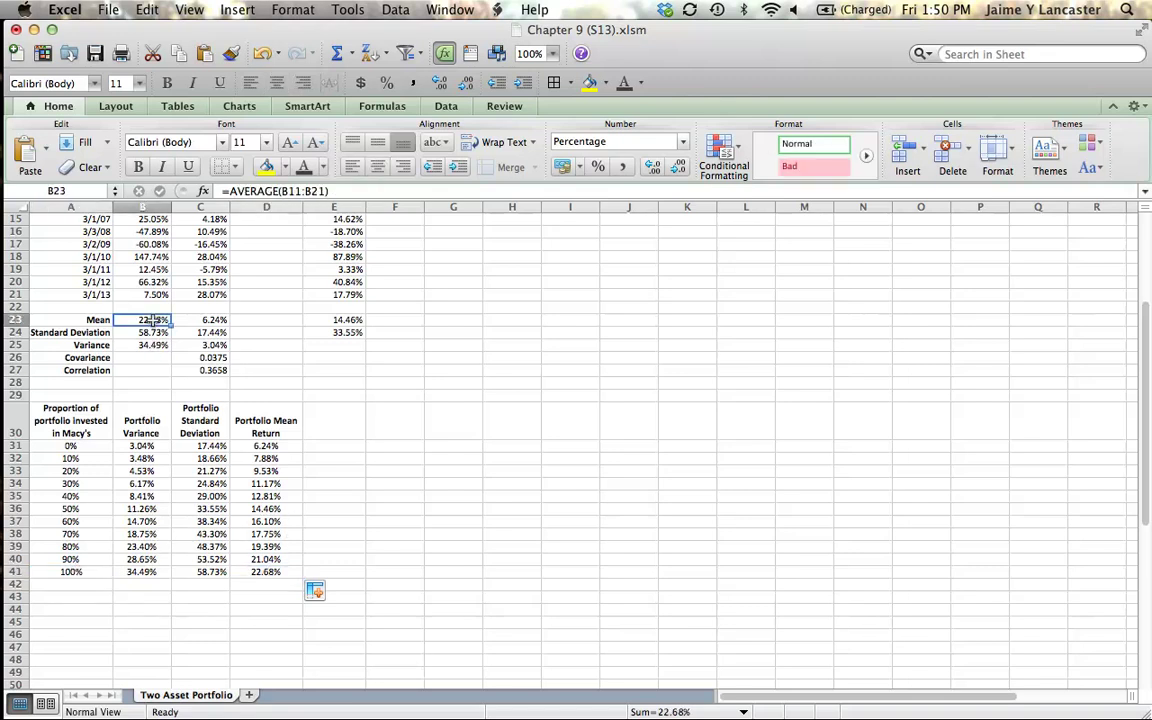
click(398, 408)
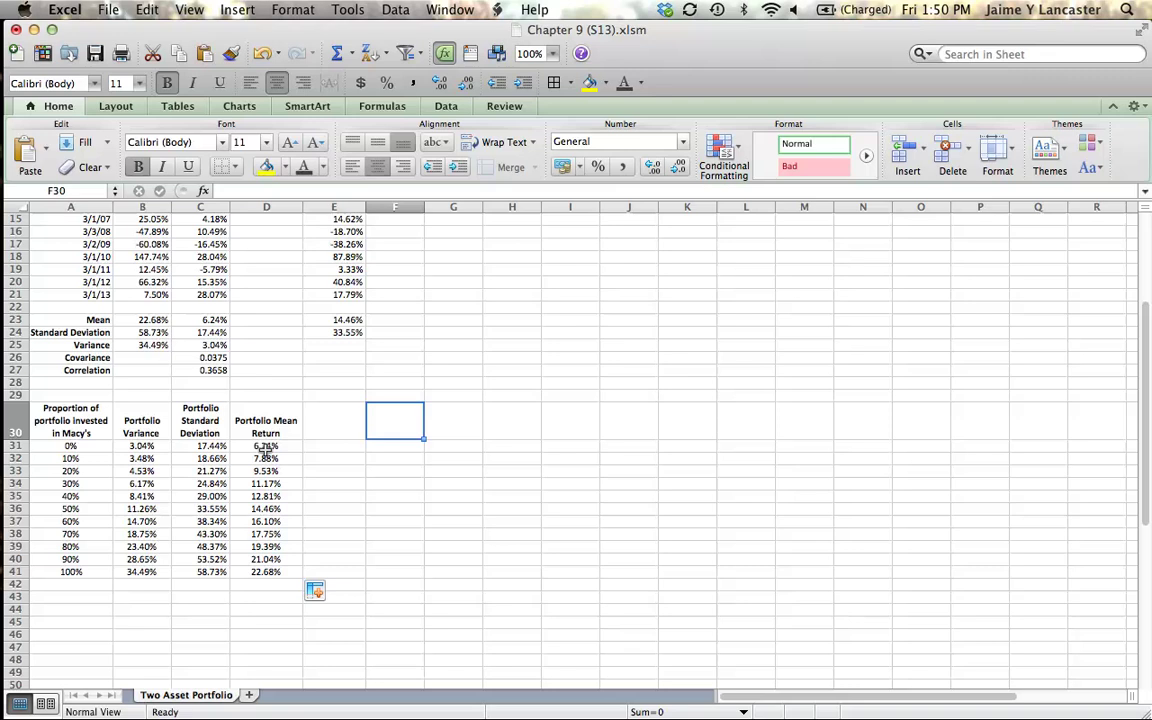
click(265, 571)
click(205, 570)
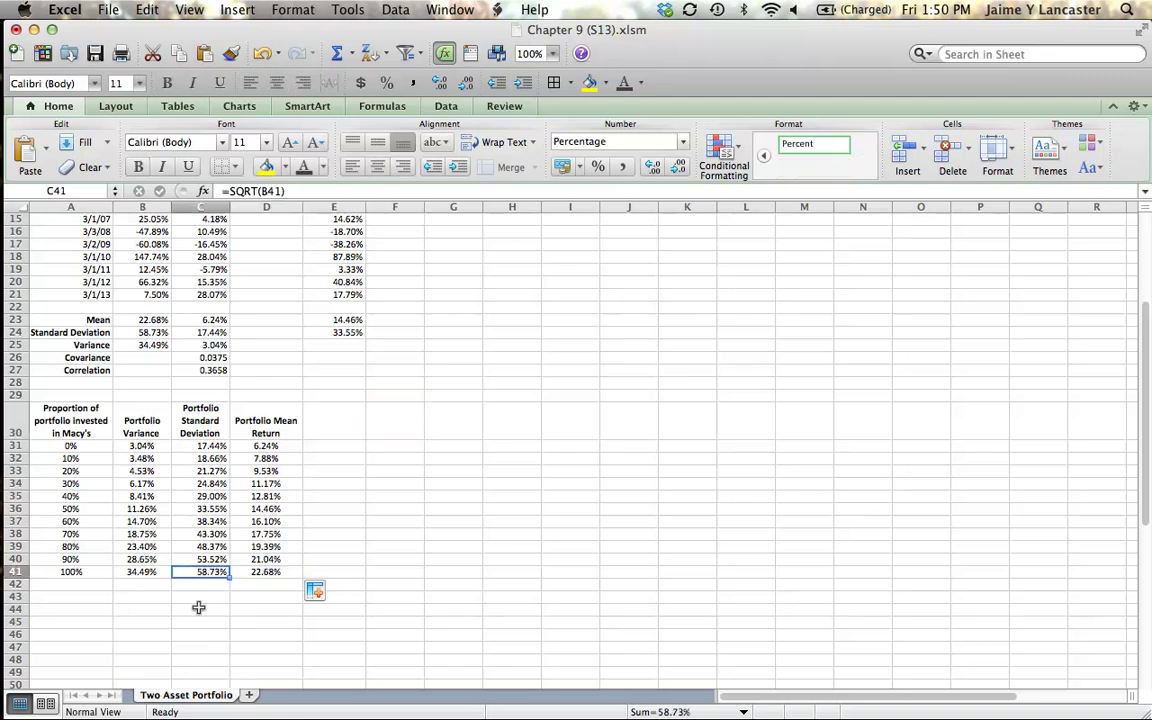